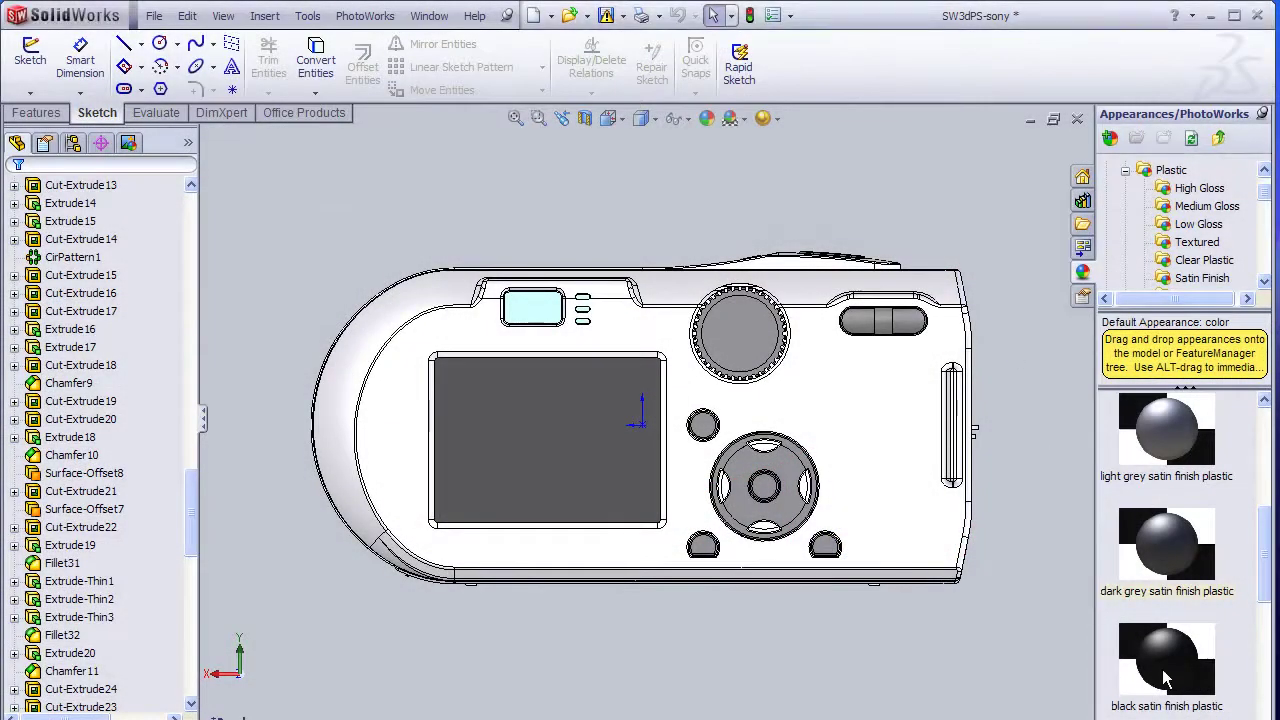
# - Apply the black satin finish plastic appearance to the whole camera part
pyautogui.moveTo(1165, 680); pyautogui.dragTo(752, 340)
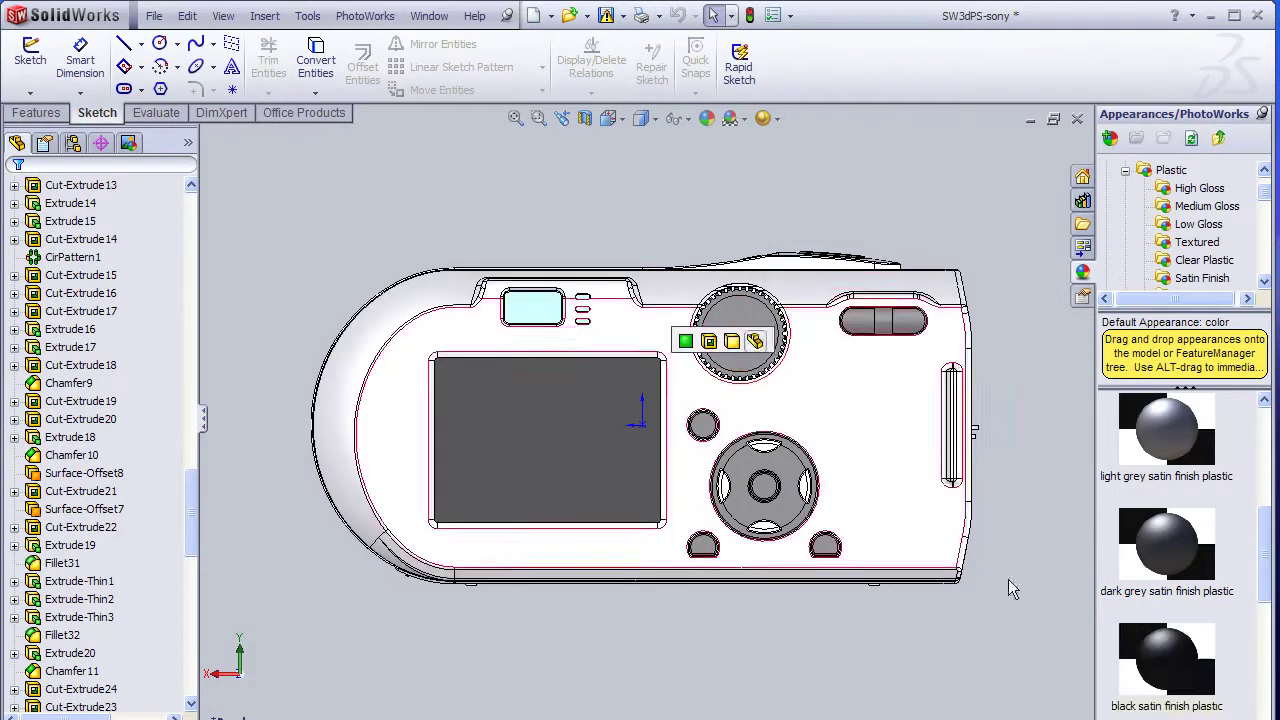
pyautogui.moveTo(1165, 660); pyautogui.dragTo(792, 462)
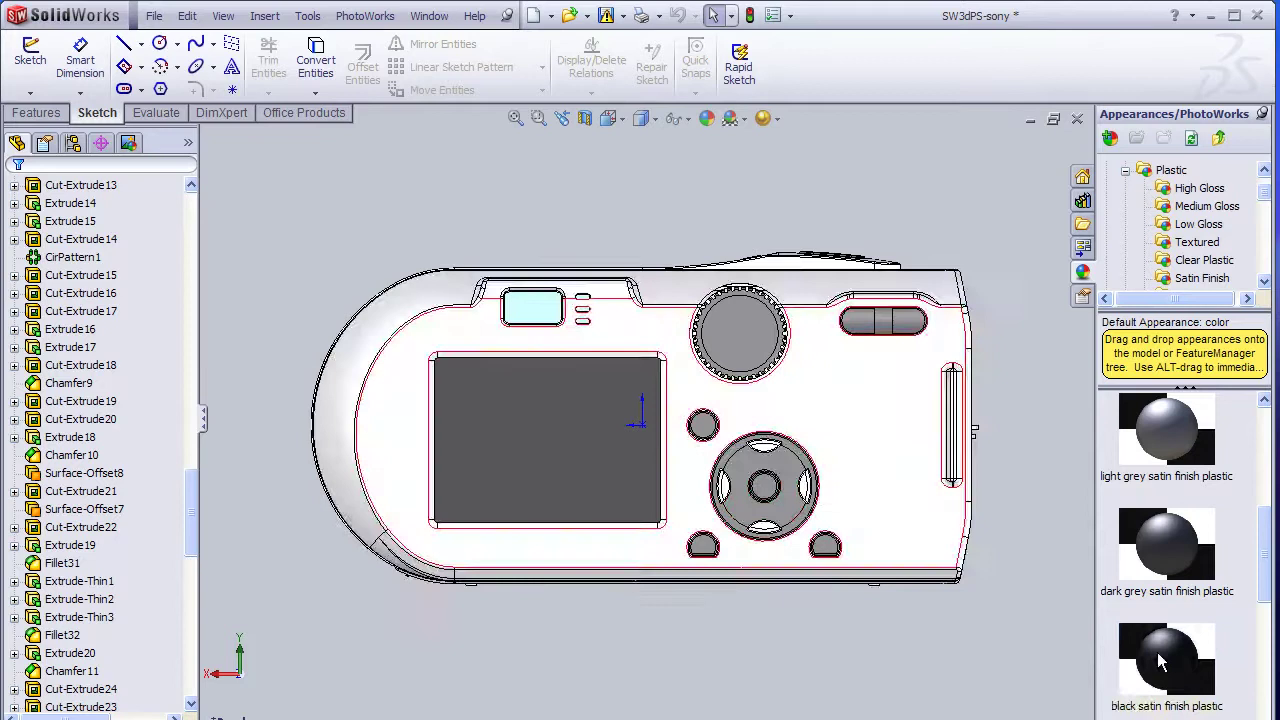
pyautogui.moveTo(1165, 660); pyautogui.dragTo(865, 325)
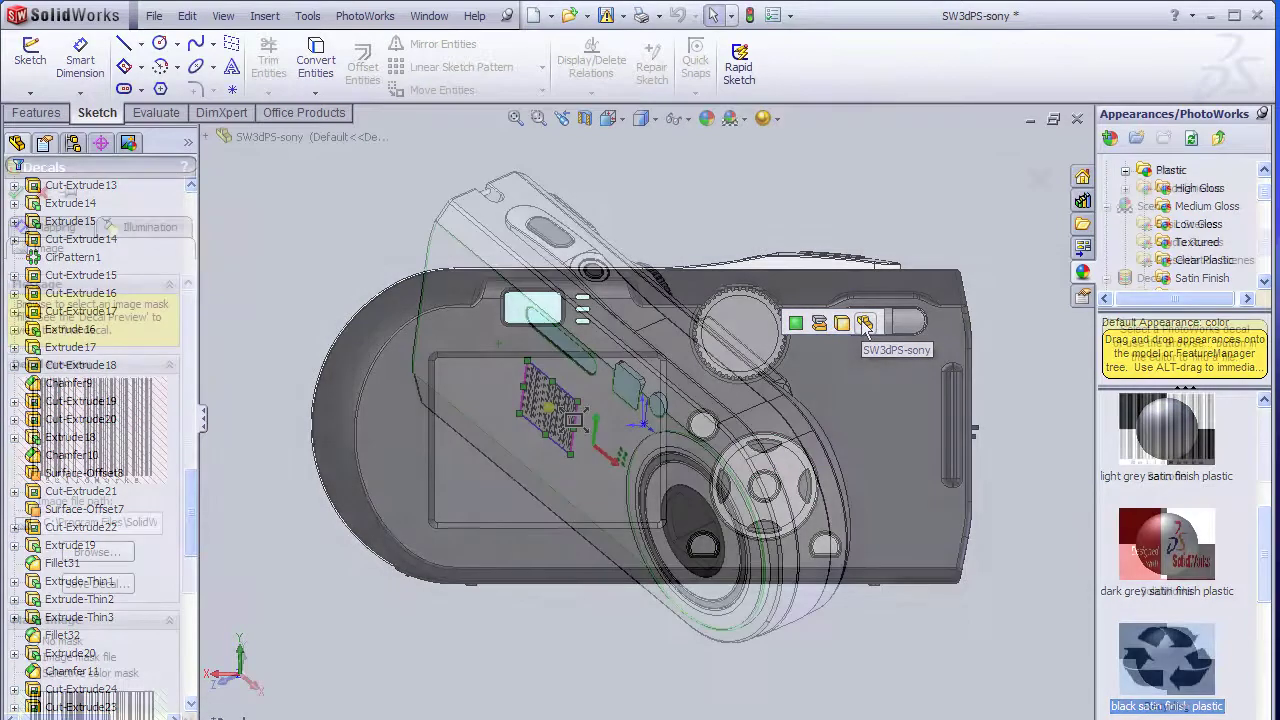
# - Adjust the size of the Barcode decal on the camera's front face and accept it
pyautogui.moveTo(586, 410); pyautogui.dragTo(583, 403)
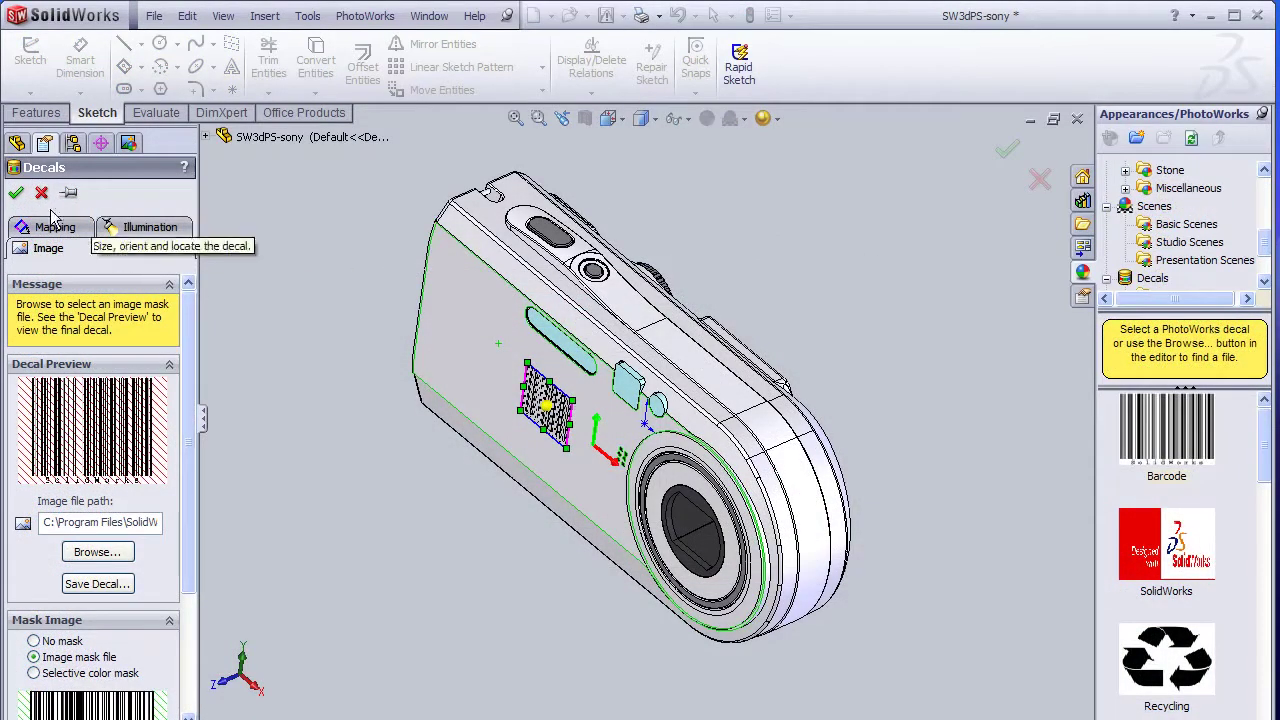
pyautogui.click(16, 193)
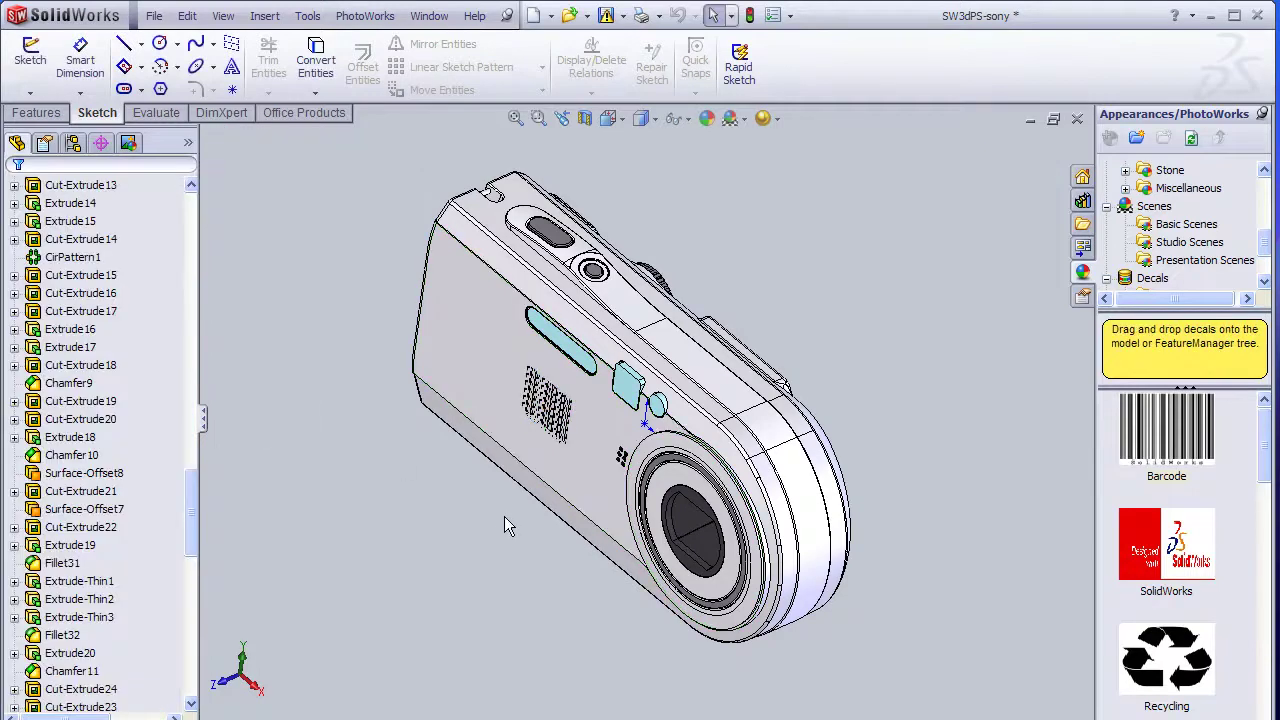
# - Examine the Barcode decal on the camera's front face up close from a rotated view
pyautogui.rightClick(857, 301)
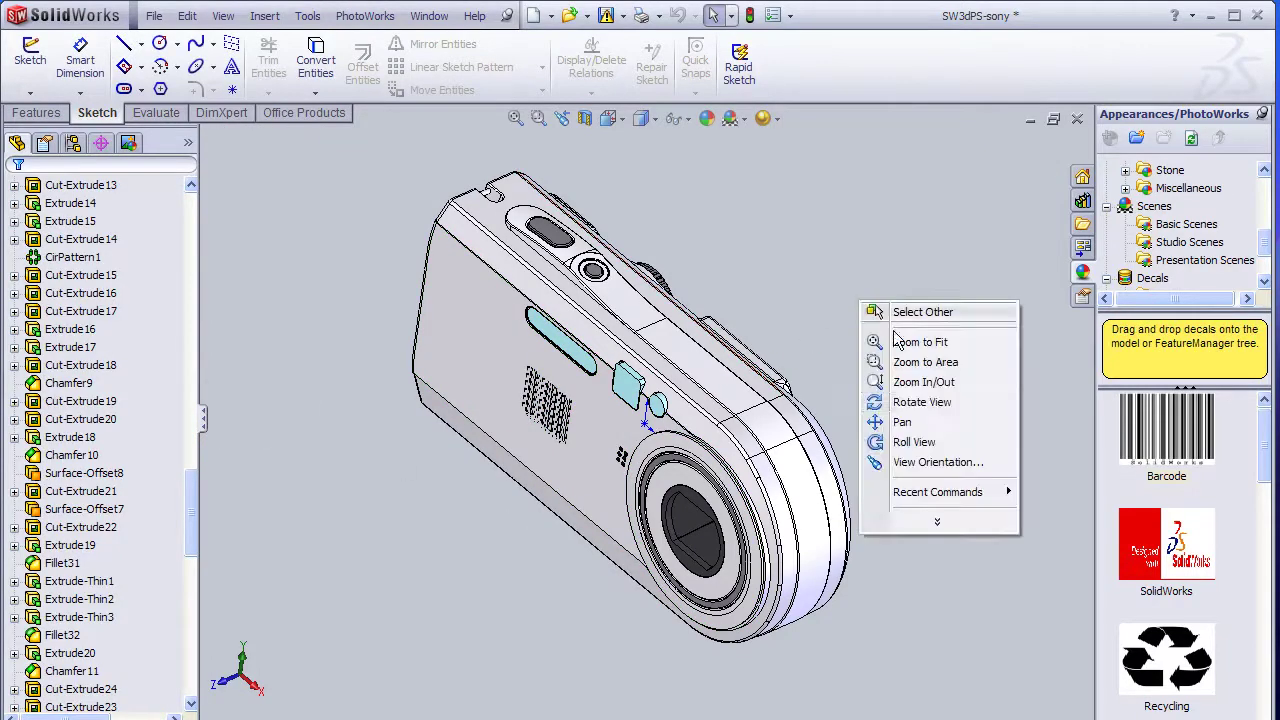
pyautogui.click(905, 402)
pyautogui.moveTo(894, 466); pyautogui.dragTo(966, 417)
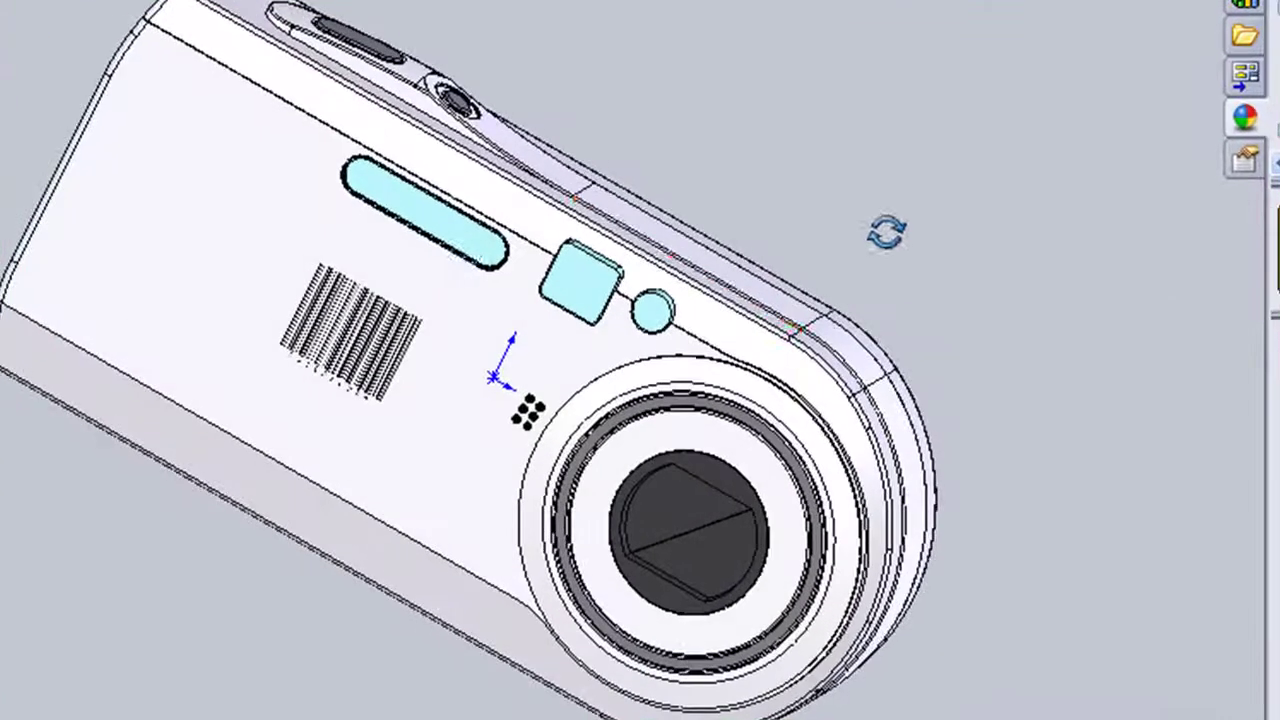
pyautogui.scroll(-3, 177, 292)
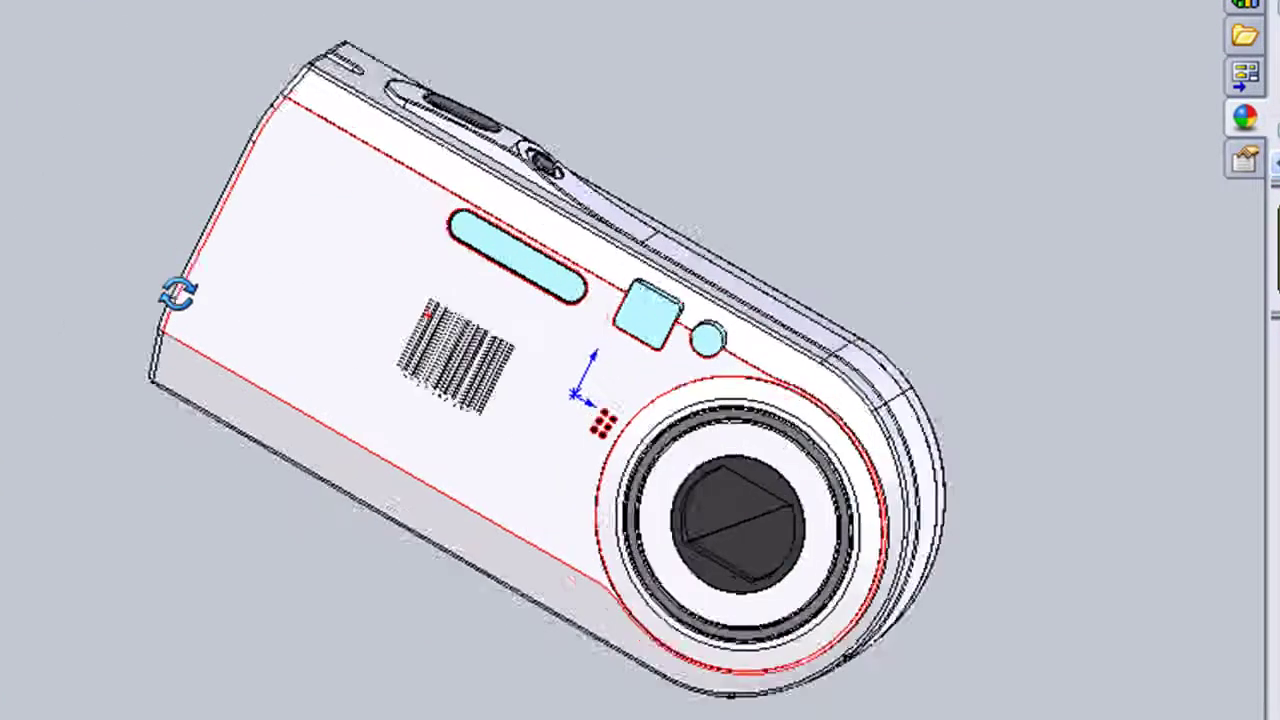
pyautogui.scroll(-5, 177, 292)
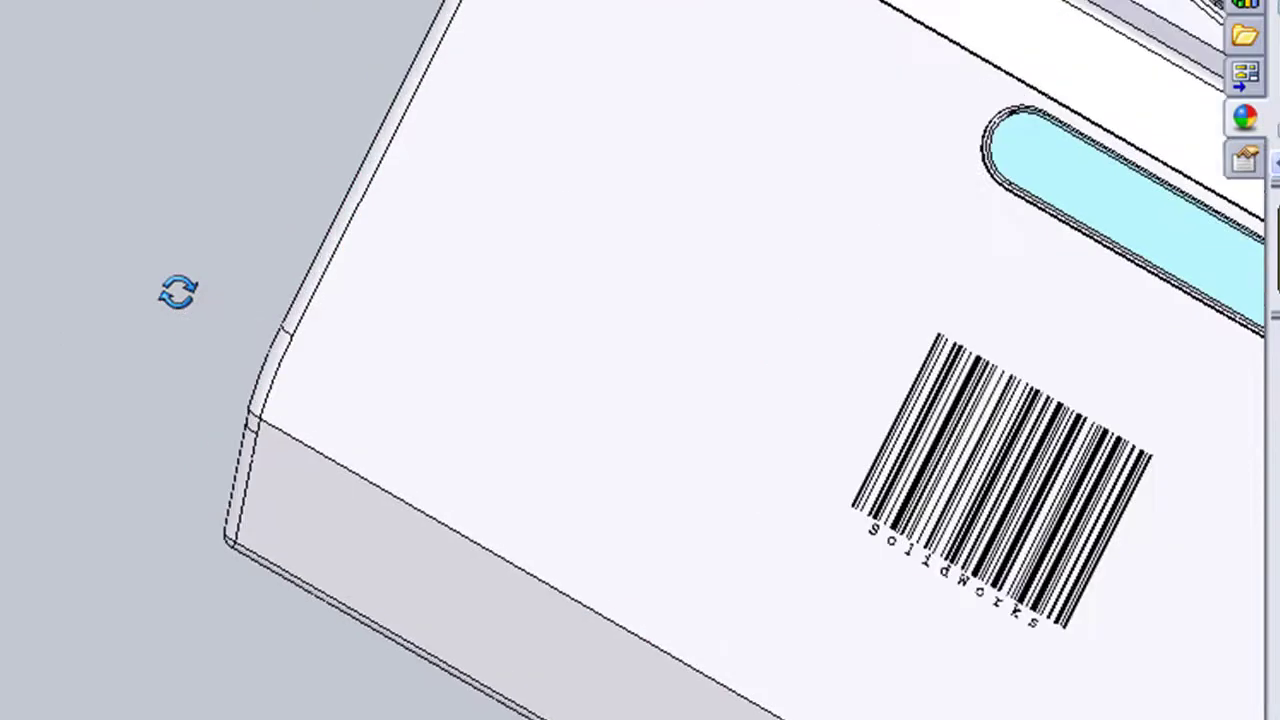
pyautogui.rightClick(177, 292)
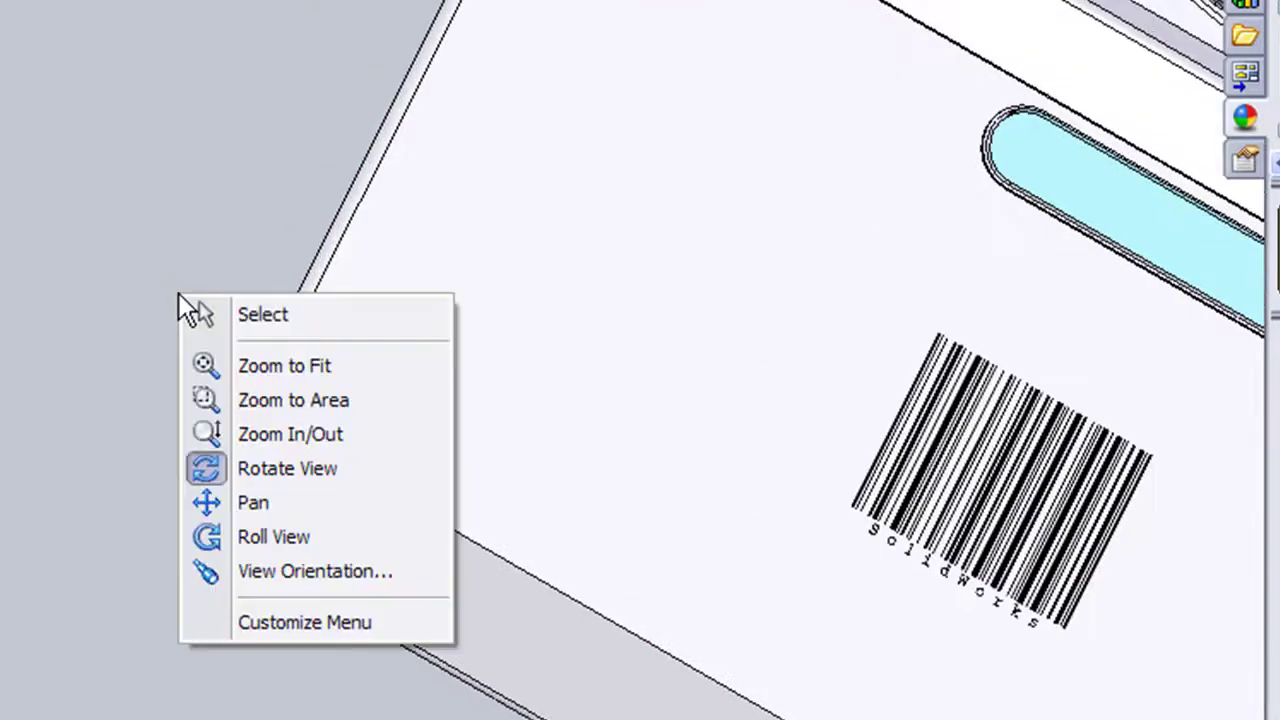
pyautogui.click(251, 473)
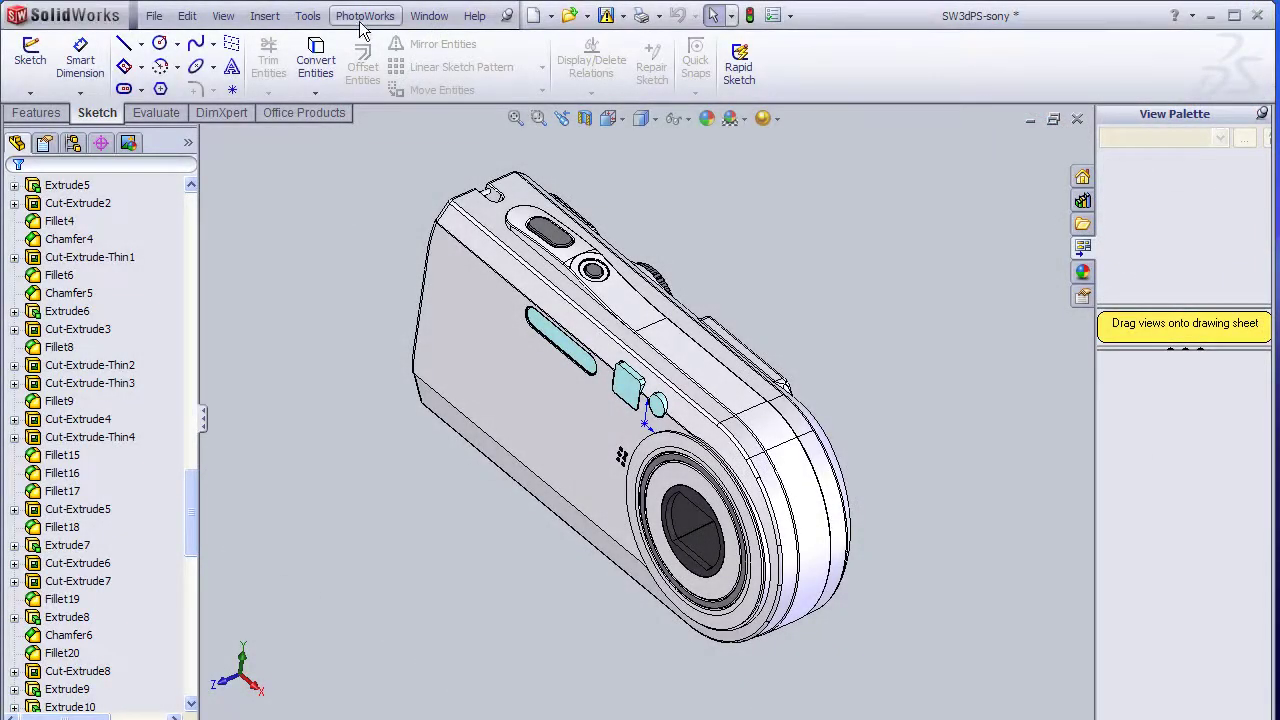
# - Add the Barcode PhotoWorks decal to the camera's front face and shrink it to fit beside the lens
pyautogui.click(364, 16)
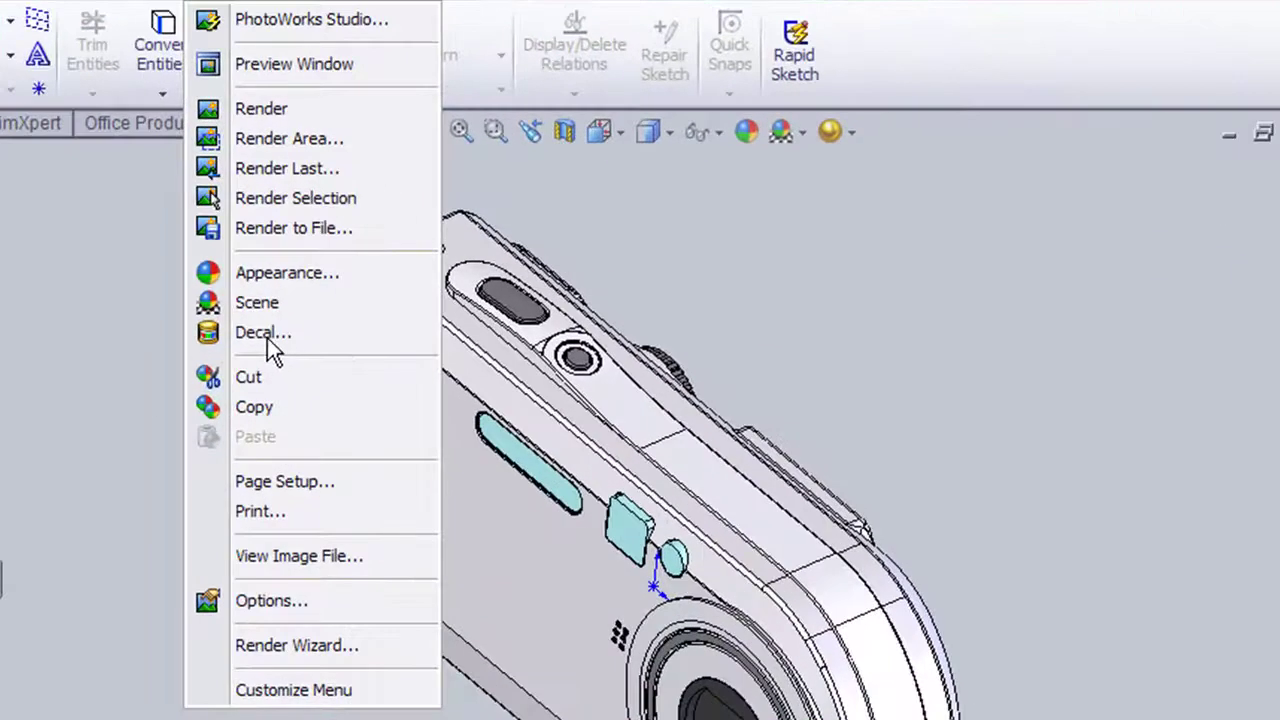
pyautogui.click(267, 338)
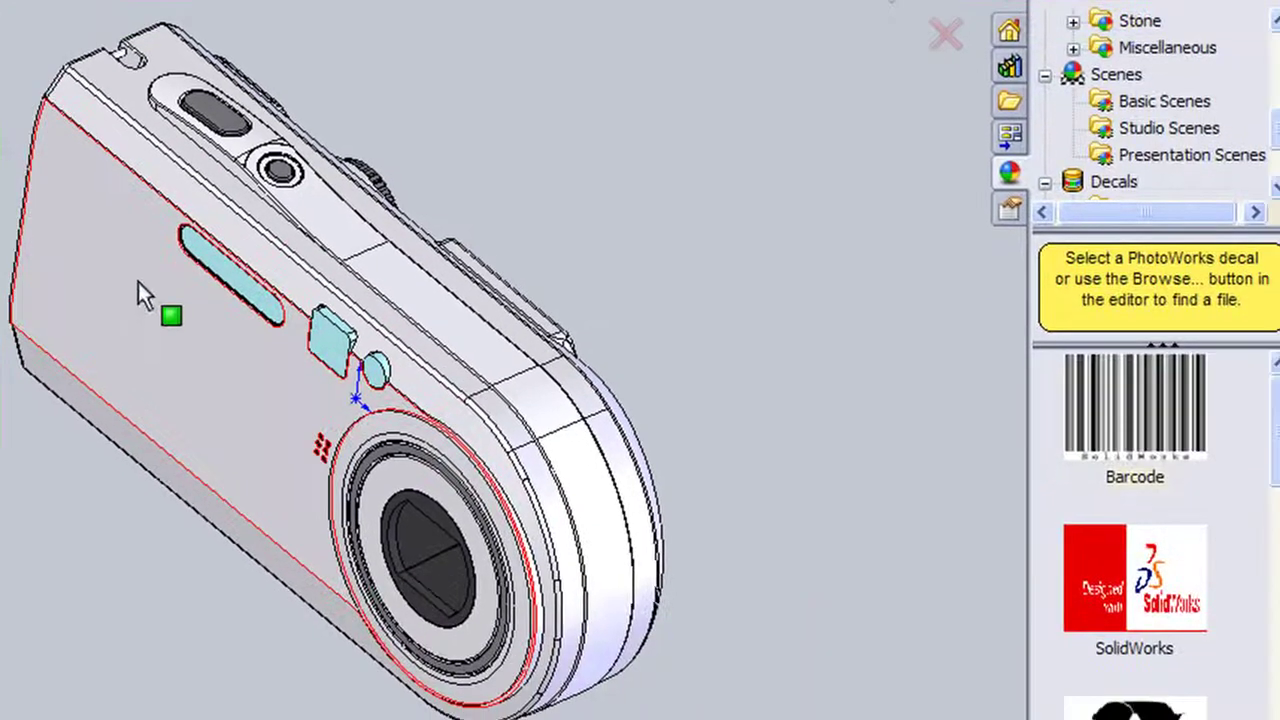
pyautogui.click(138, 282)
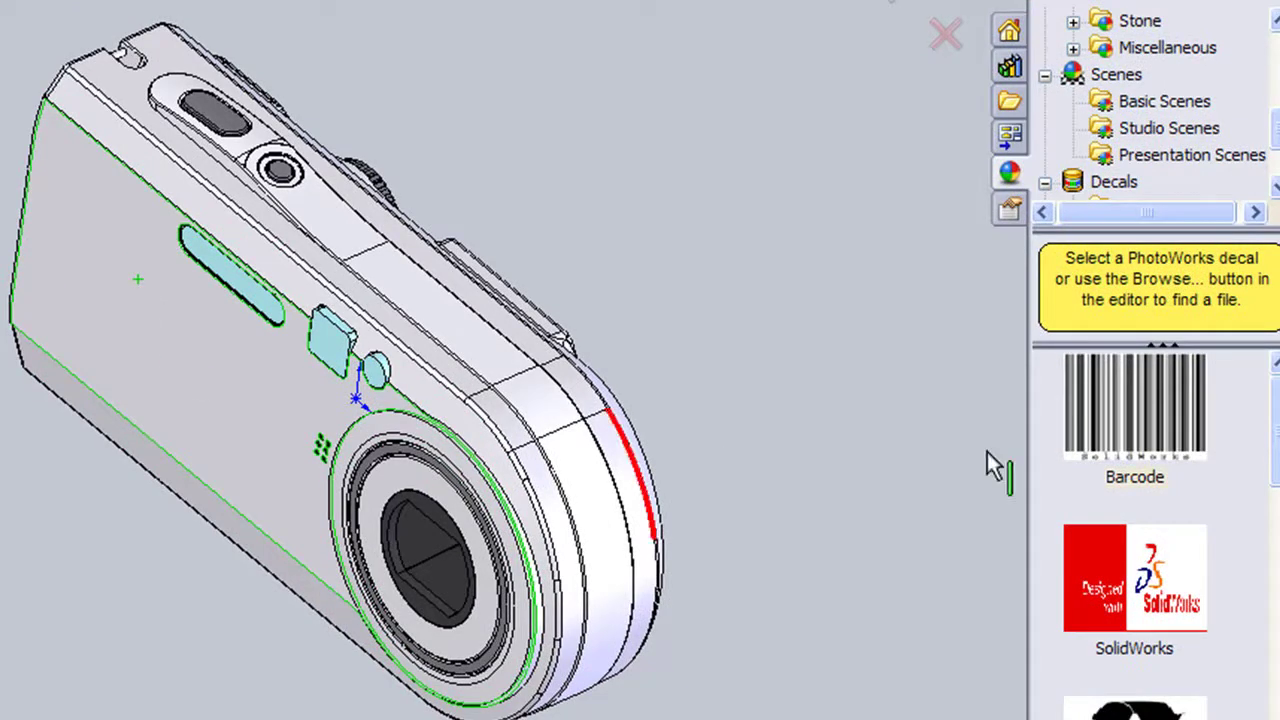
pyautogui.moveTo(1117, 449); pyautogui.dragTo(194, 417)
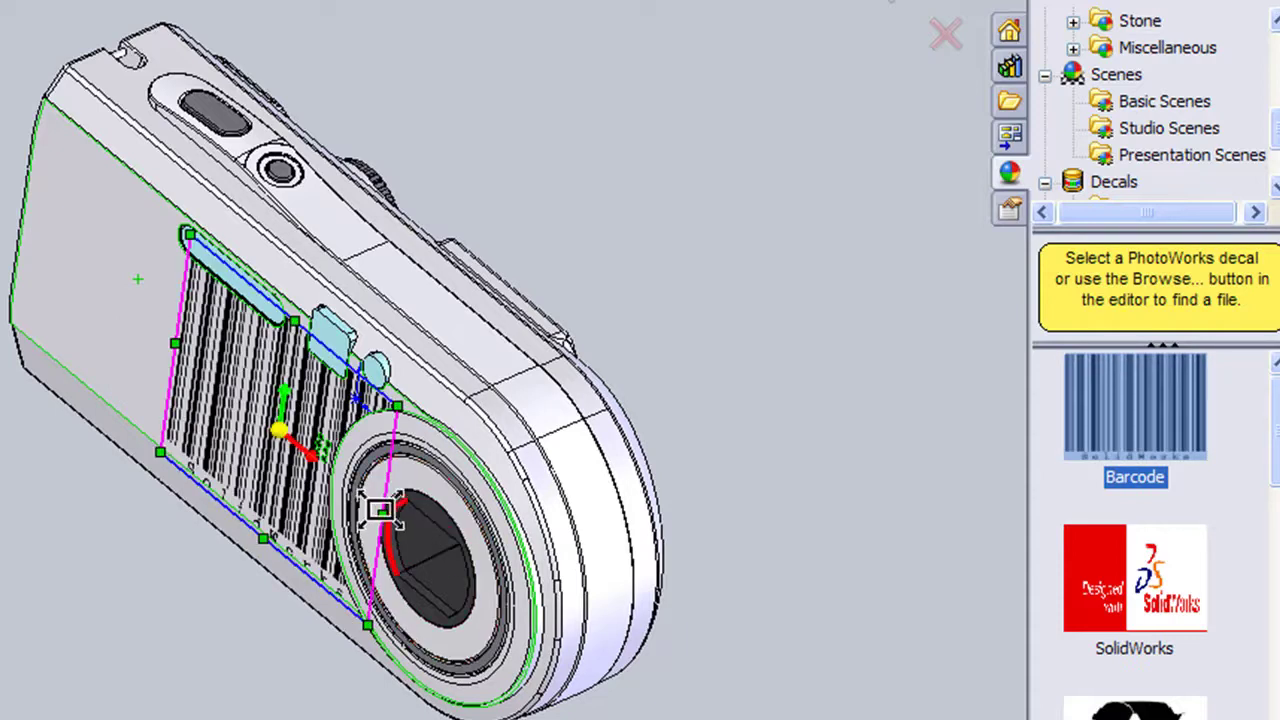
pyautogui.moveTo(374, 508); pyautogui.dragTo(255, 405)
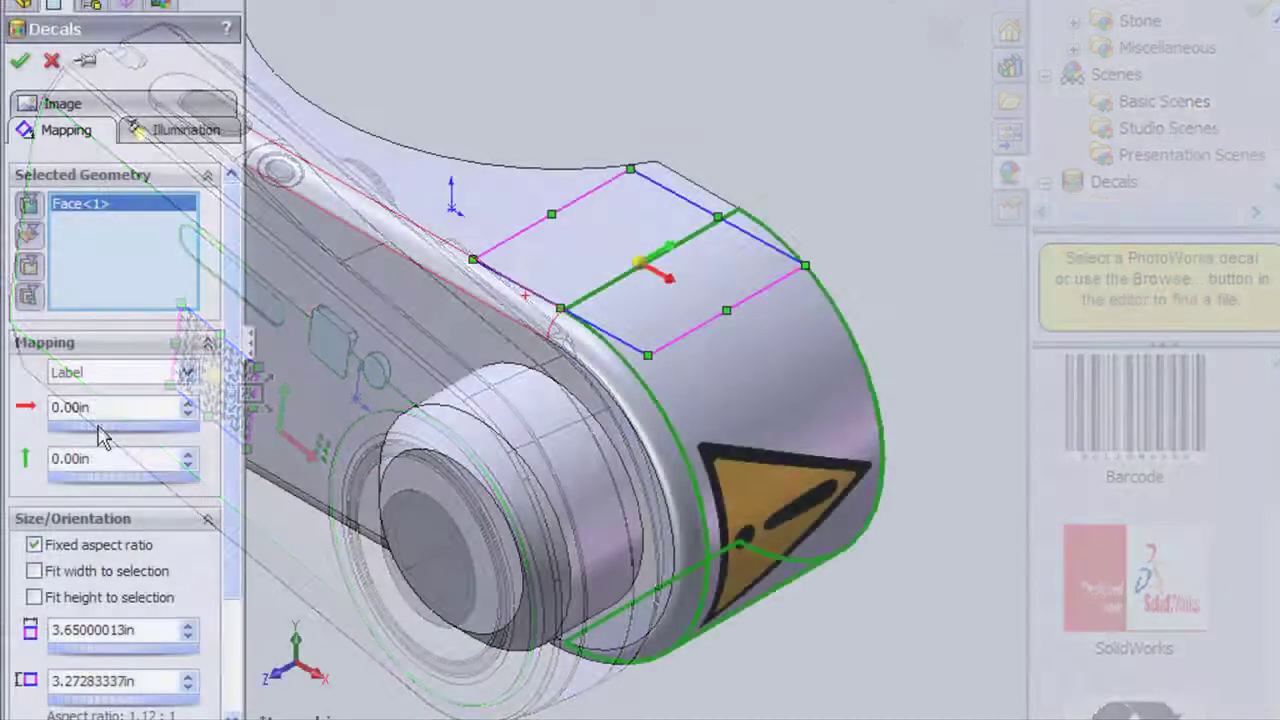
# - Offset the warning decal on the curved face by -0.20 in horizontally and 0.10 in vertically, and reduce its size
pyautogui.moveTo(100, 435); pyautogui.dragTo(58, 415)
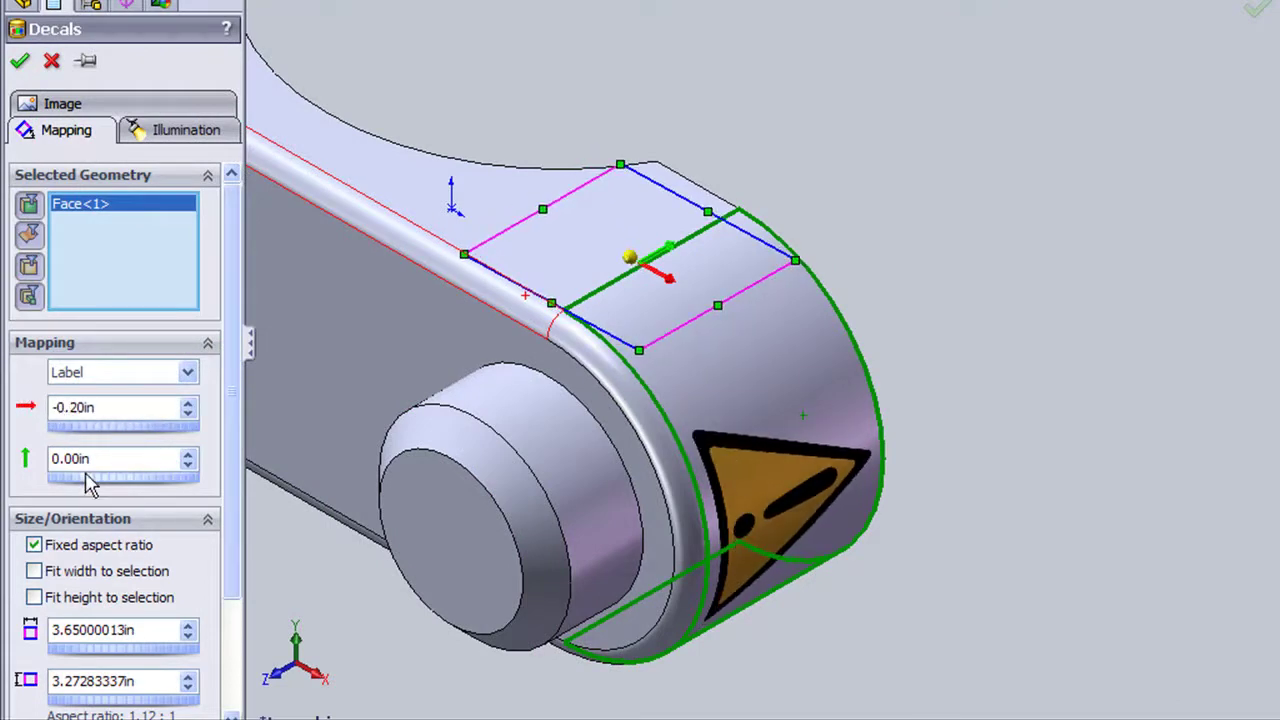
pyautogui.moveTo(105, 490)
pyautogui.mouseDown()
pyautogui.moveTo(135, 493)
pyautogui.moveTo(110, 492)
pyautogui.mouseUp()
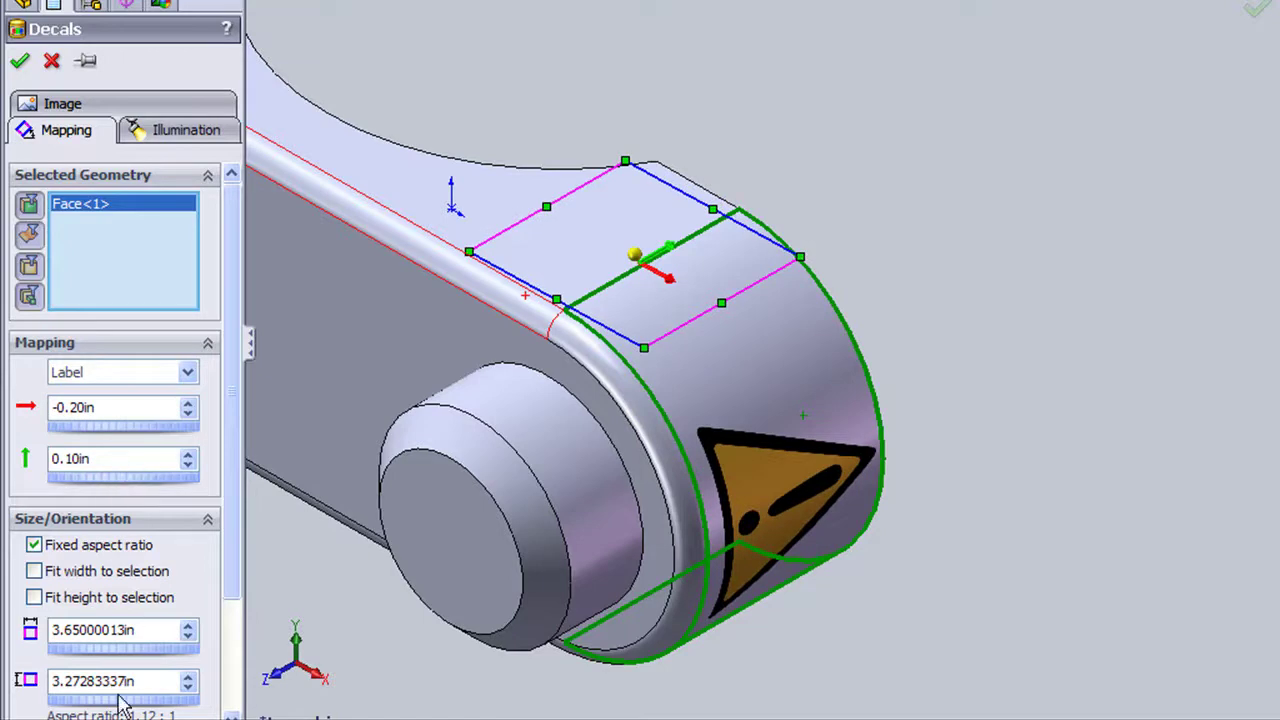
pyautogui.moveTo(113, 655)
pyautogui.mouseDown()
pyautogui.moveTo(147, 656)
pyautogui.moveTo(92, 655)
pyautogui.mouseUp()
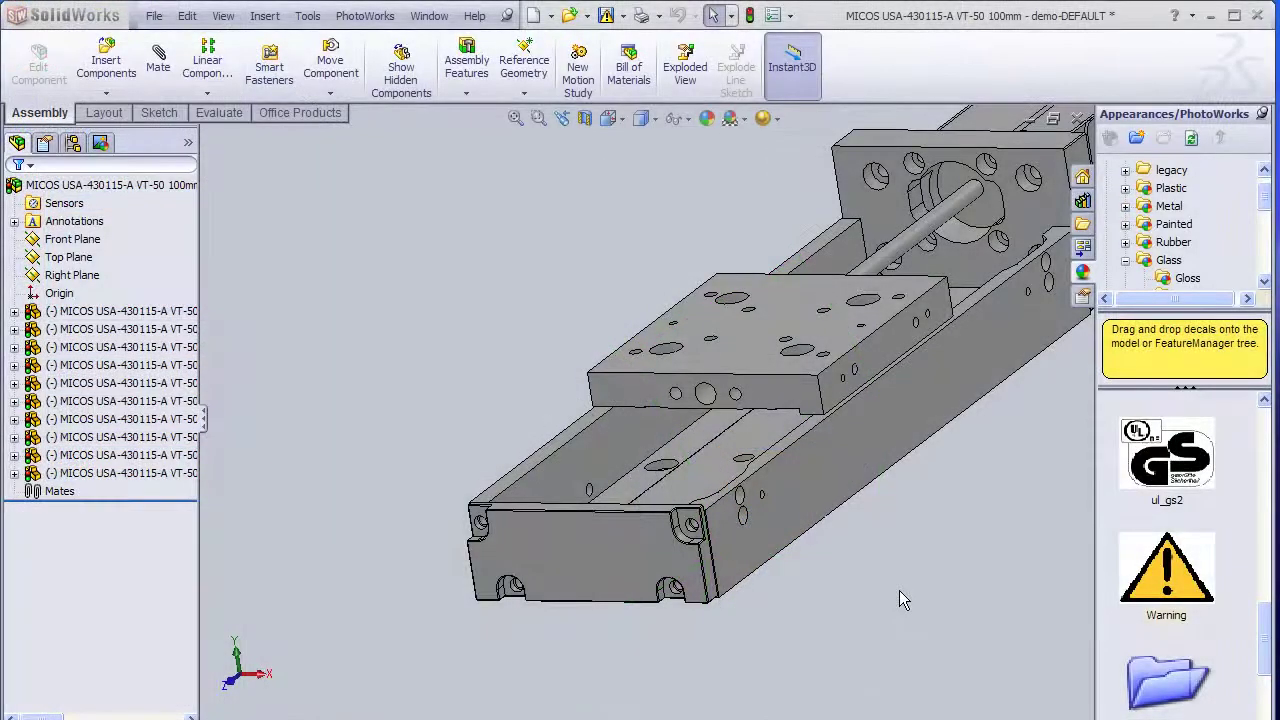
# - Place the Warning decal on the front end plate of the linear stage assembly
pyautogui.moveTo(1153, 588); pyautogui.dragTo(603, 581)
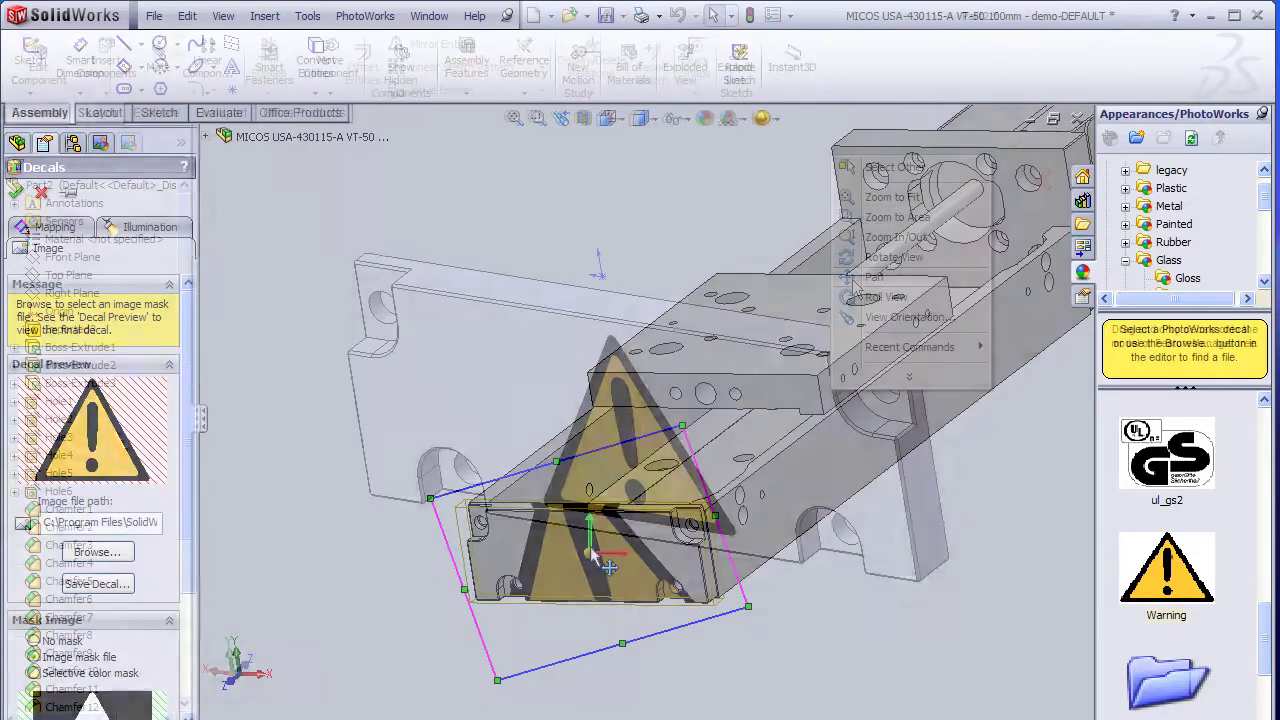
pyautogui.click(900, 257)
pyautogui.moveTo(687, 222)
pyautogui.mouseDown()
pyautogui.moveTo(740, 226)
pyautogui.moveTo(720, 191)
pyautogui.moveTo(686, 177)
pyautogui.moveTo(651, 205)
pyautogui.moveTo(683, 209)
pyautogui.mouseUp()
pyautogui.rightClick(685, 213)
pyautogui.press('Escape')
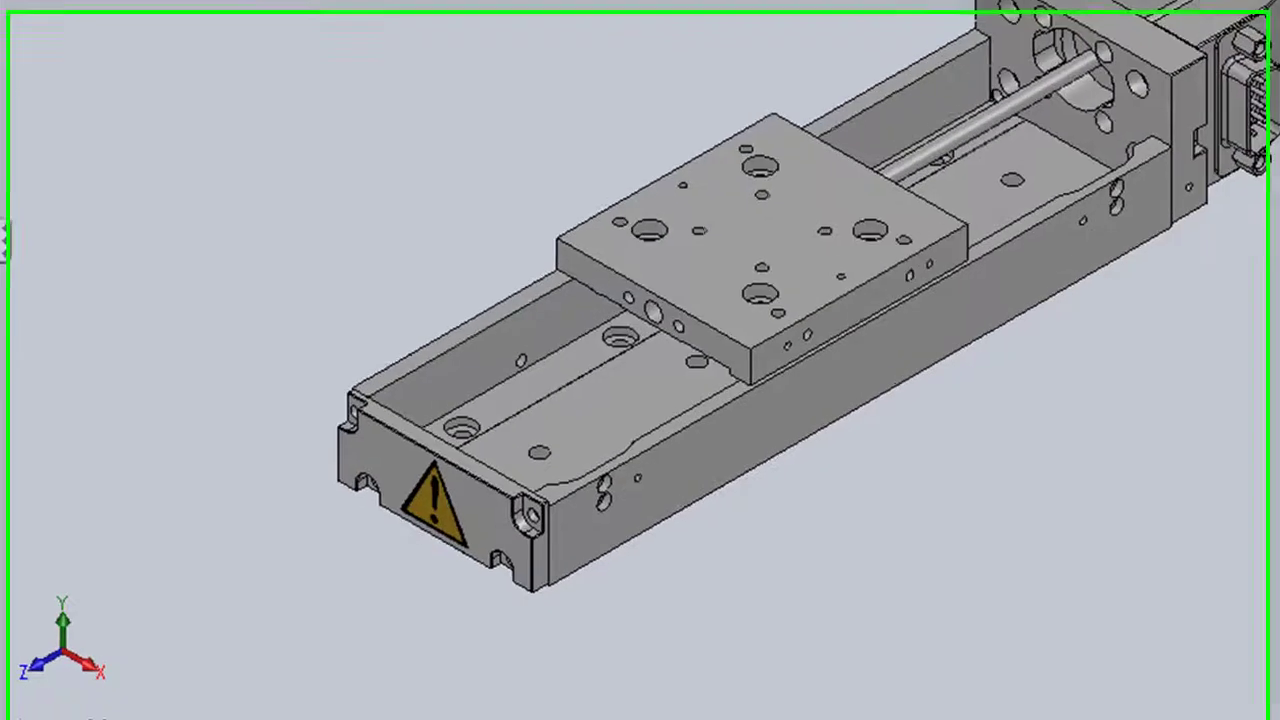
pyautogui.moveTo(251, 279); pyautogui.dragTo(668, 676)
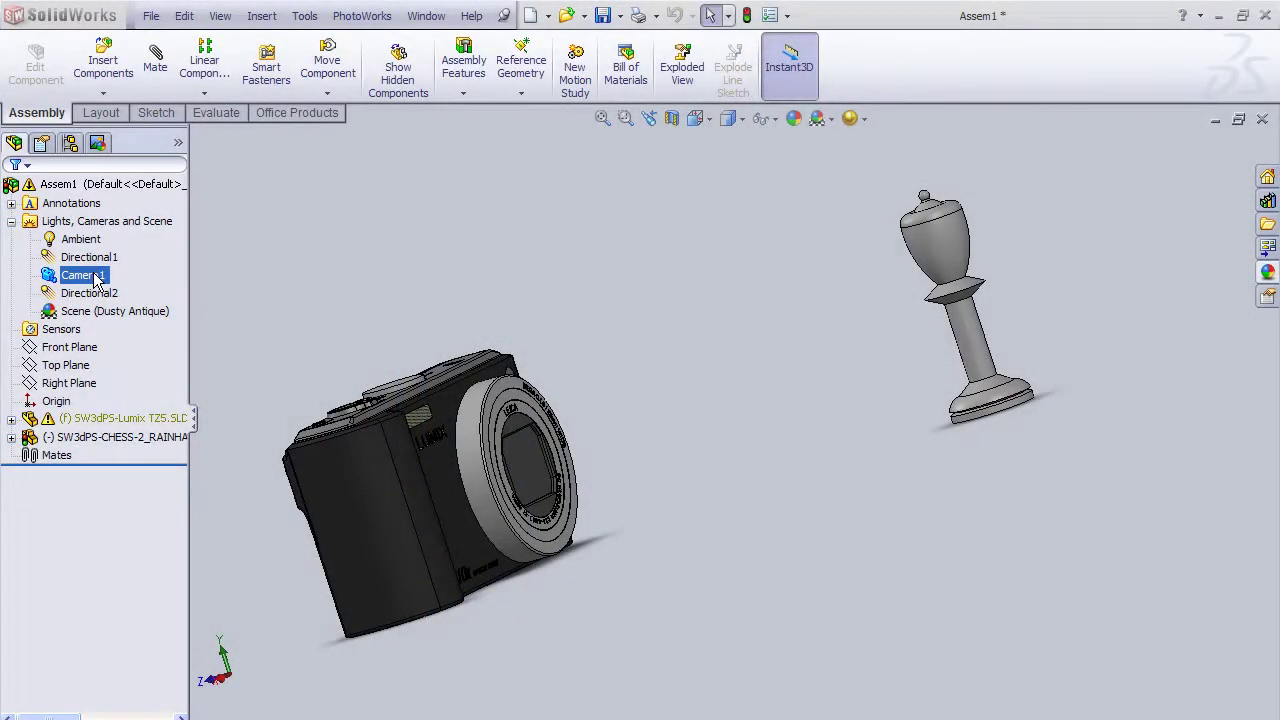
# - Switch the assembly with the chess piece to the view through Camera1
pyautogui.rightClick(97, 281)
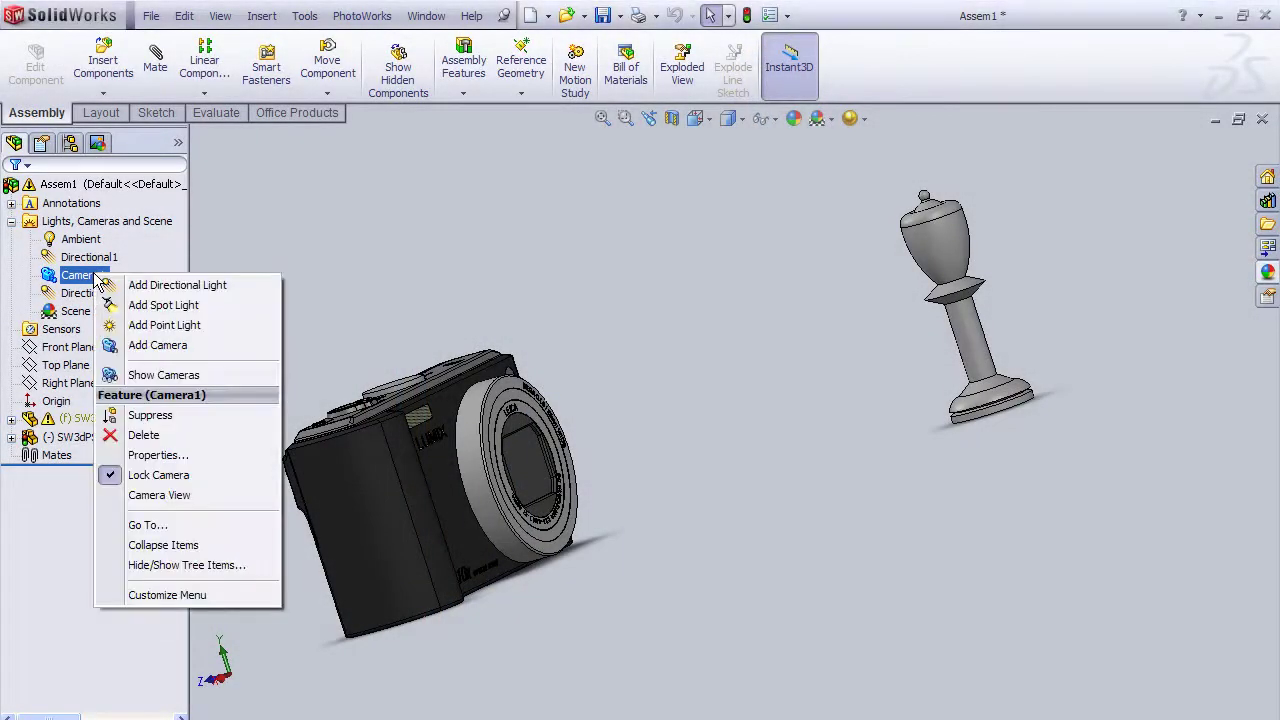
pyautogui.click(172, 506)
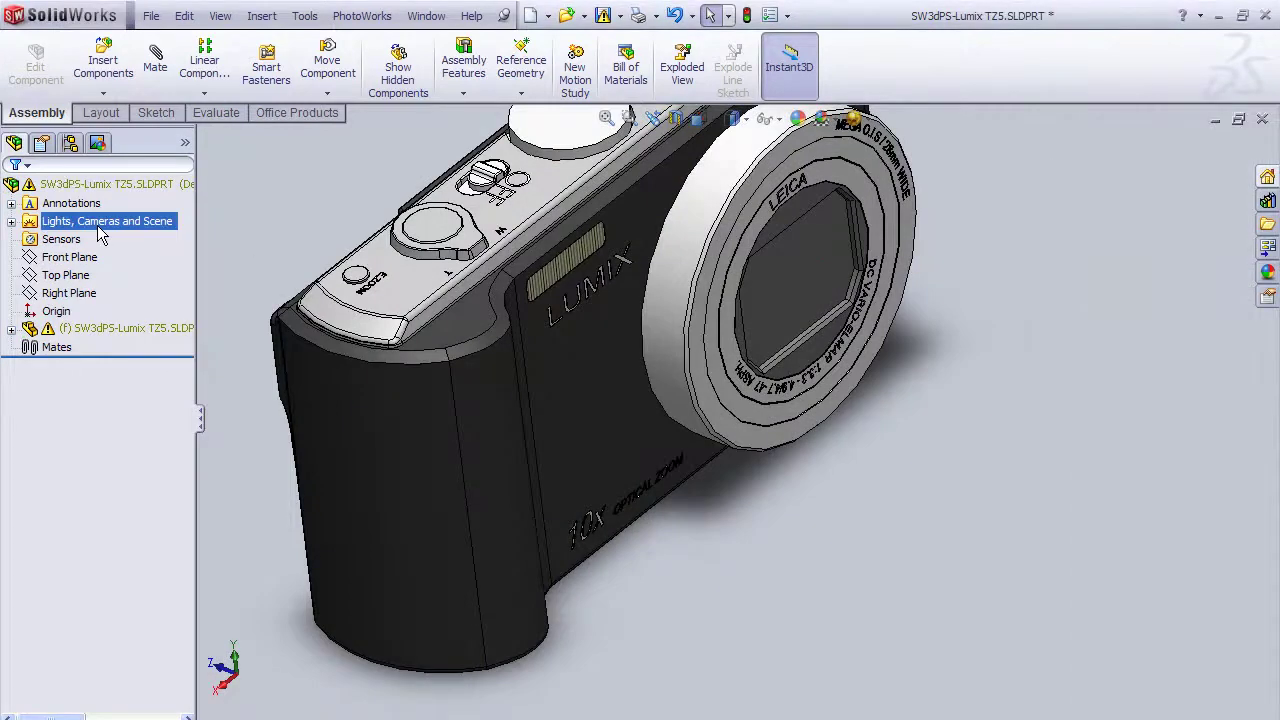
# - Add a scene camera and reposition it so its view frames the back of the Lumix camera and the chess piece
pyautogui.rightClick(98, 228)
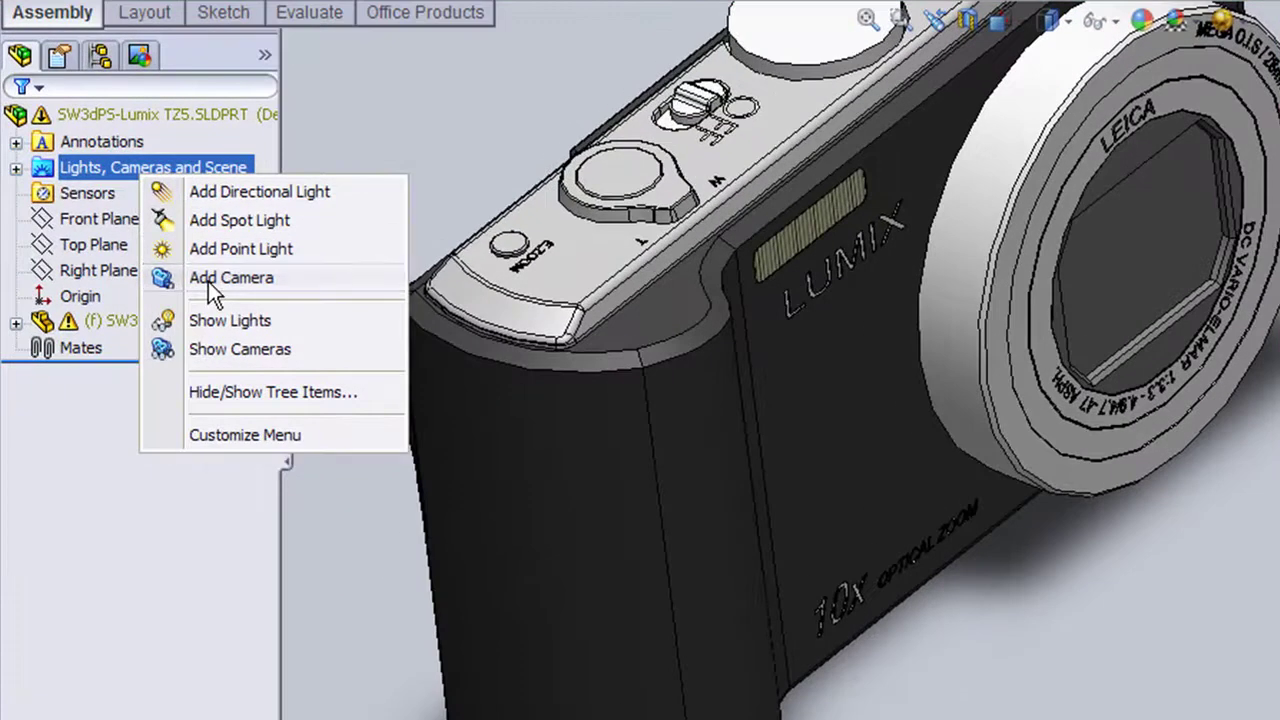
pyautogui.click(208, 281)
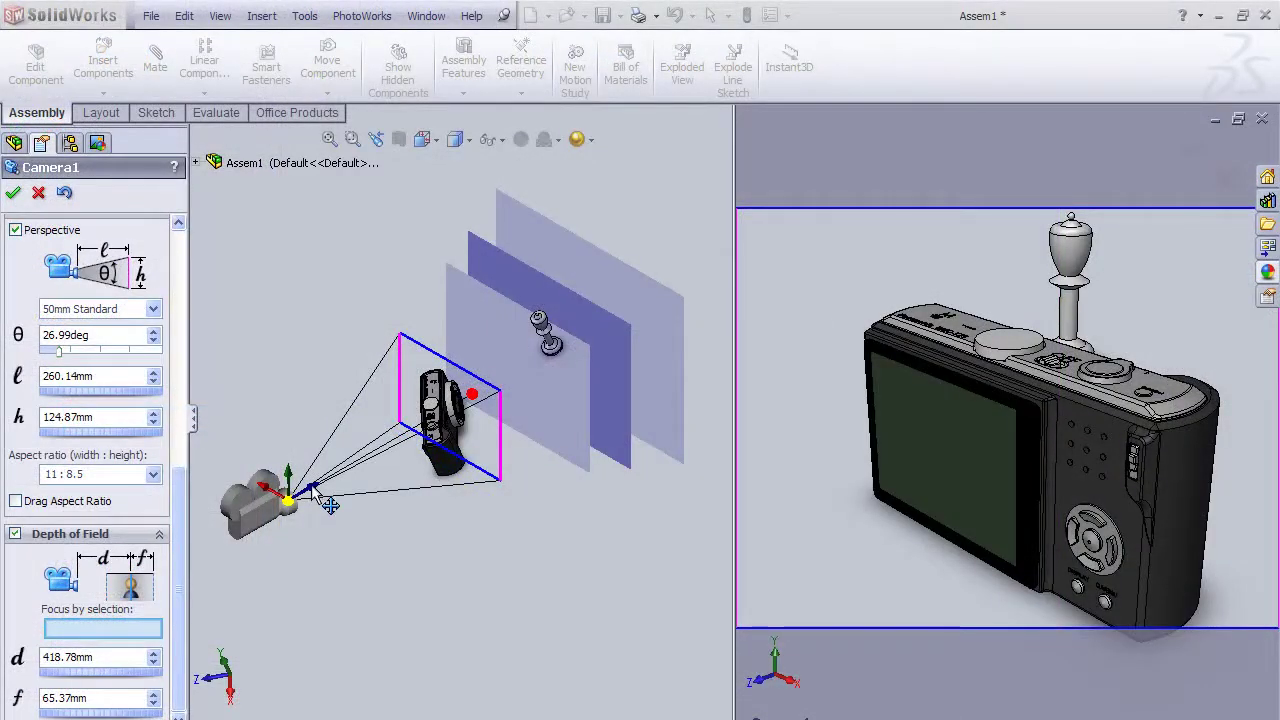
pyautogui.moveTo(360, 481); pyautogui.dragTo(322, 511)
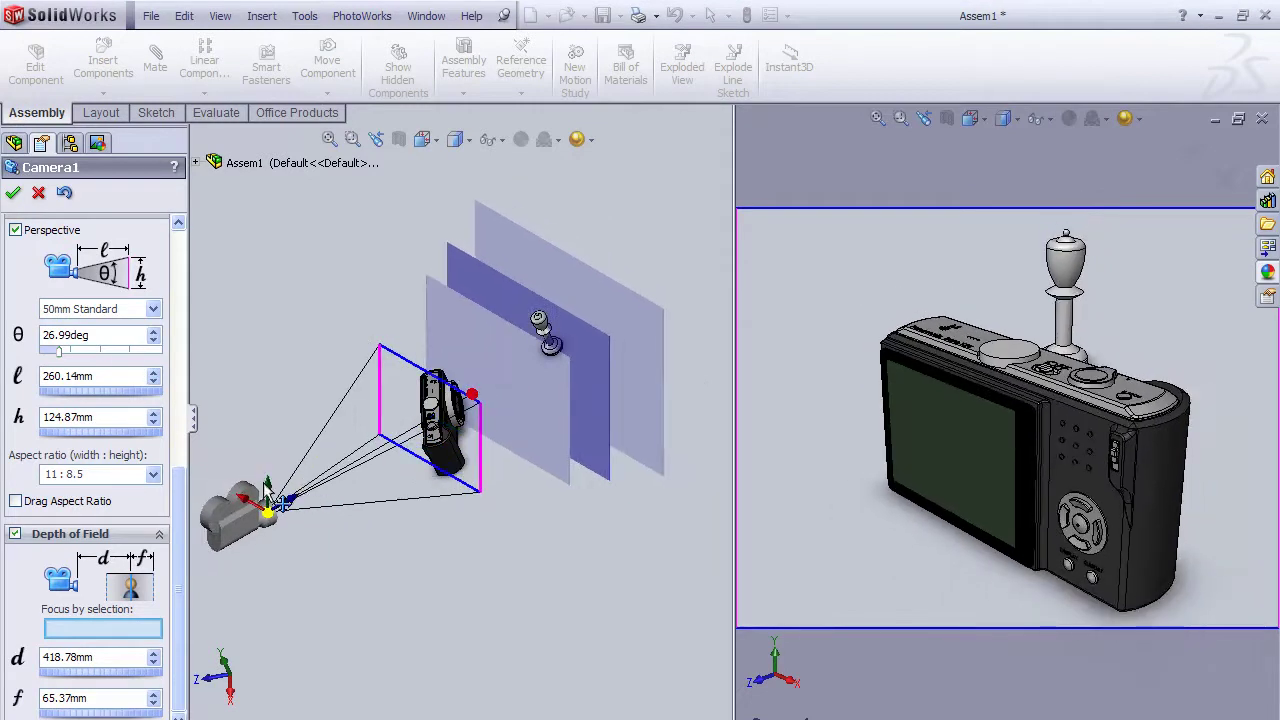
pyautogui.moveTo(280, 440); pyautogui.dragTo(315, 500)
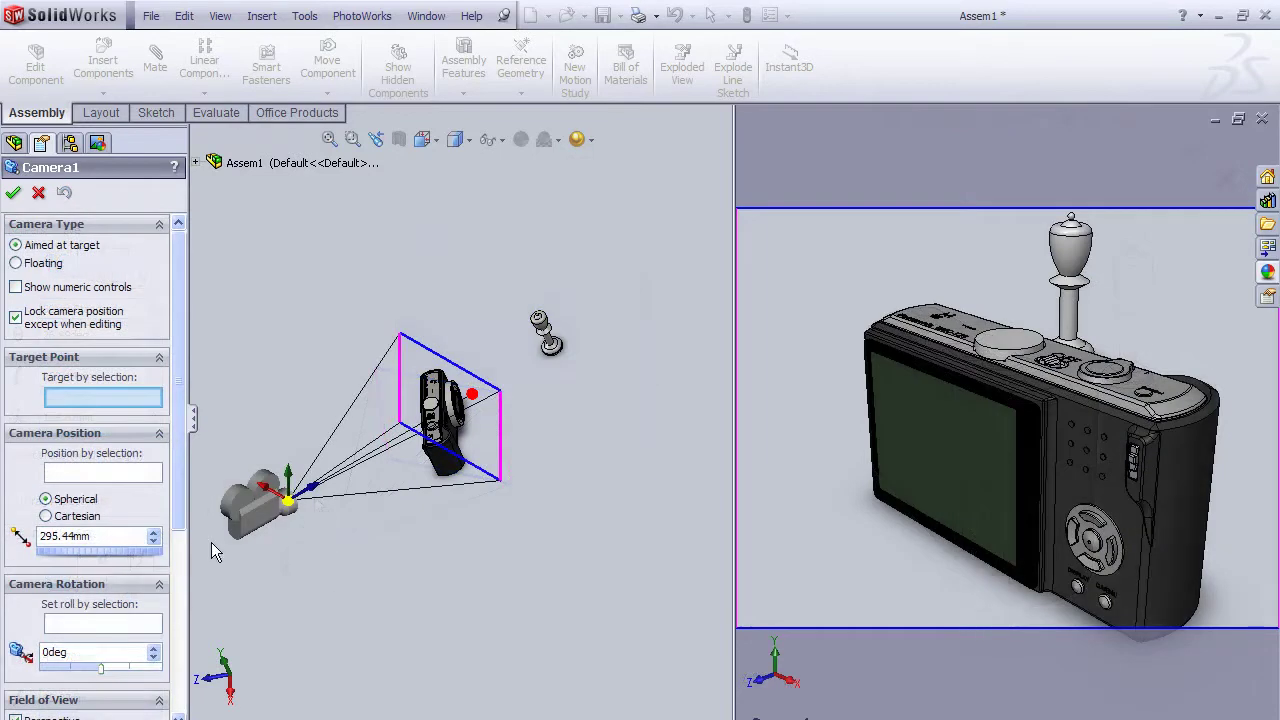
# - Enable depth of field for Camera1 and bring its focus settings into view
pyautogui.moveTo(183, 523); pyautogui.dragTo(180, 700)
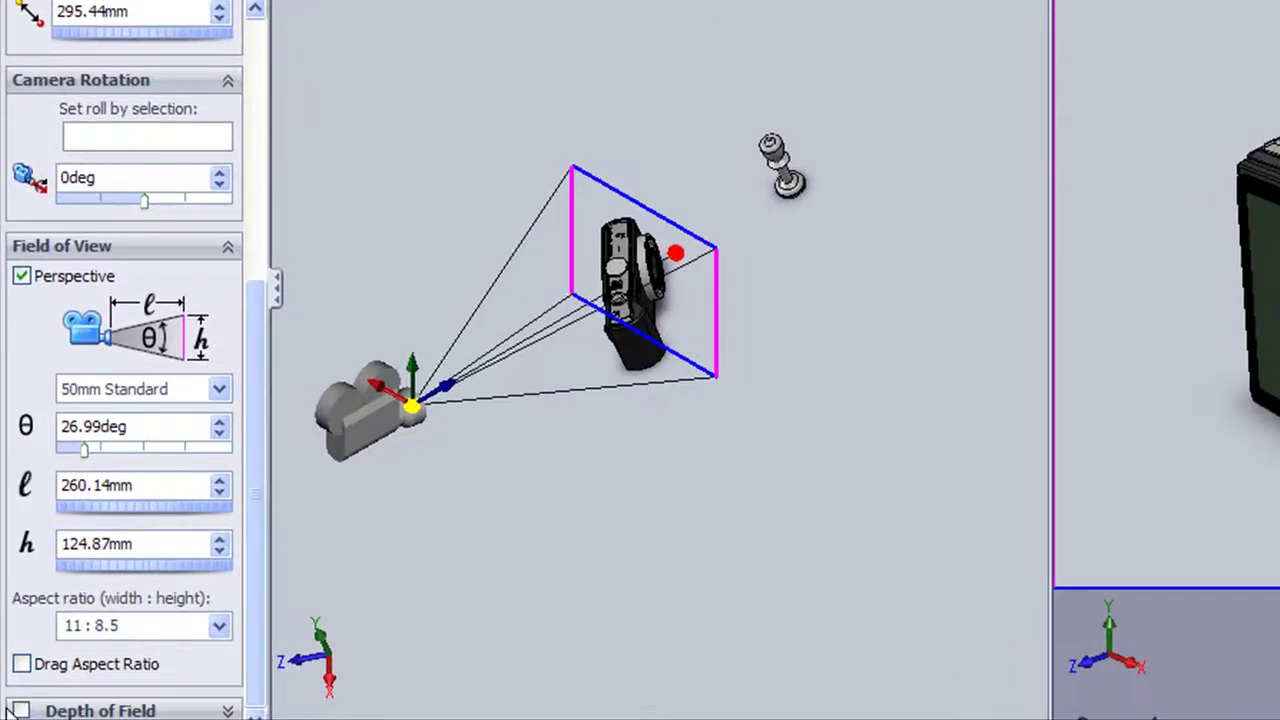
pyautogui.click(21, 710)
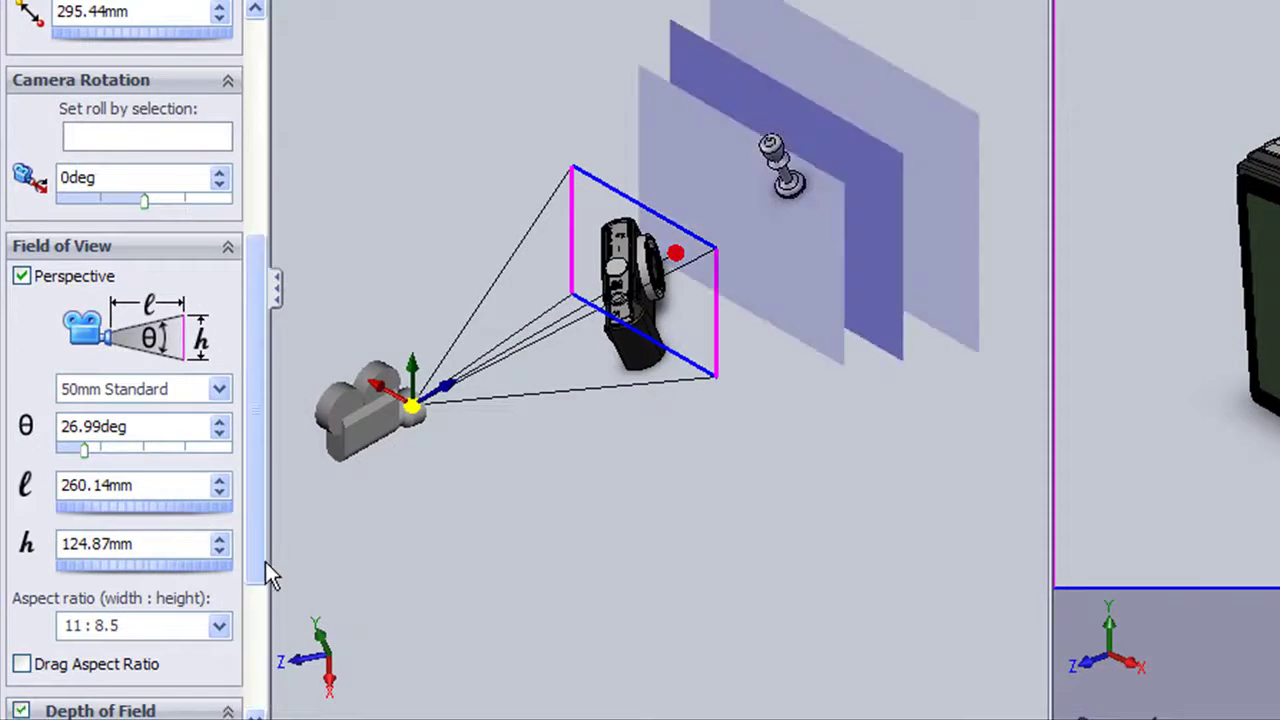
pyautogui.moveTo(257, 560); pyautogui.dragTo(257, 688)
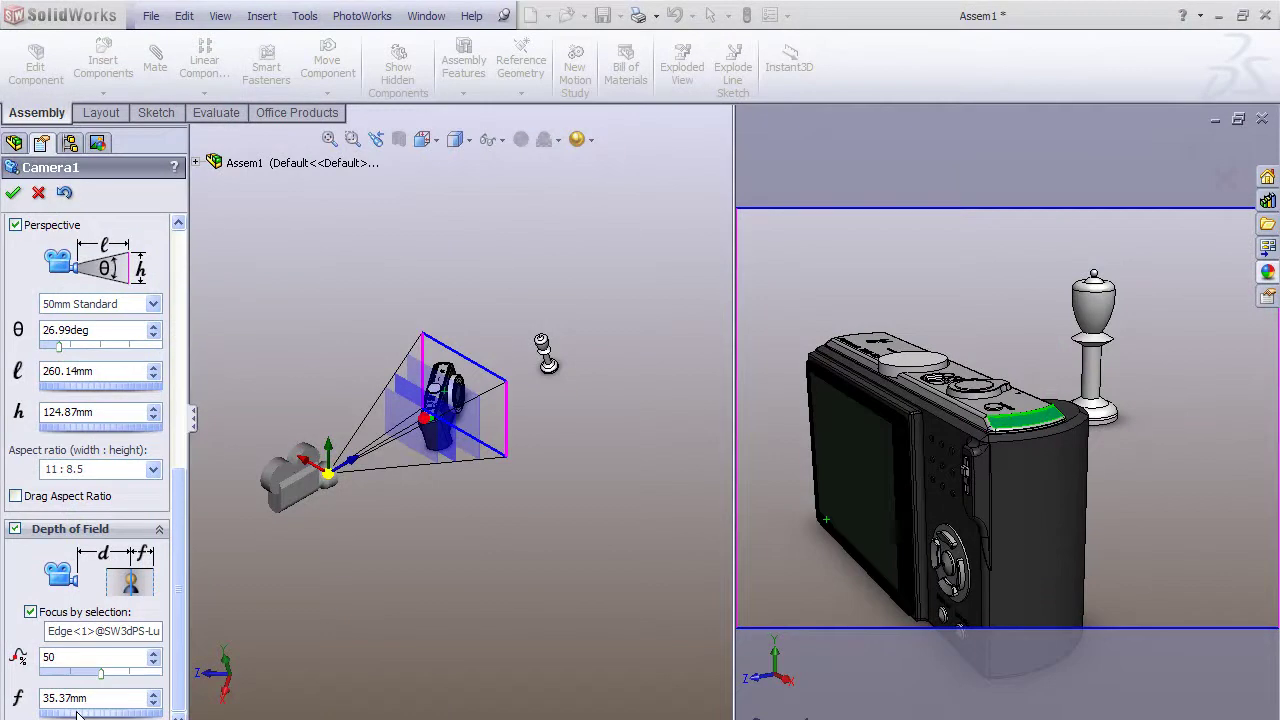
# - Adjust Camera1's depth-of-field distance f to 125.37 mm around the edge-based focus plane
pyautogui.moveTo(77, 714); pyautogui.dragTo(127, 713)
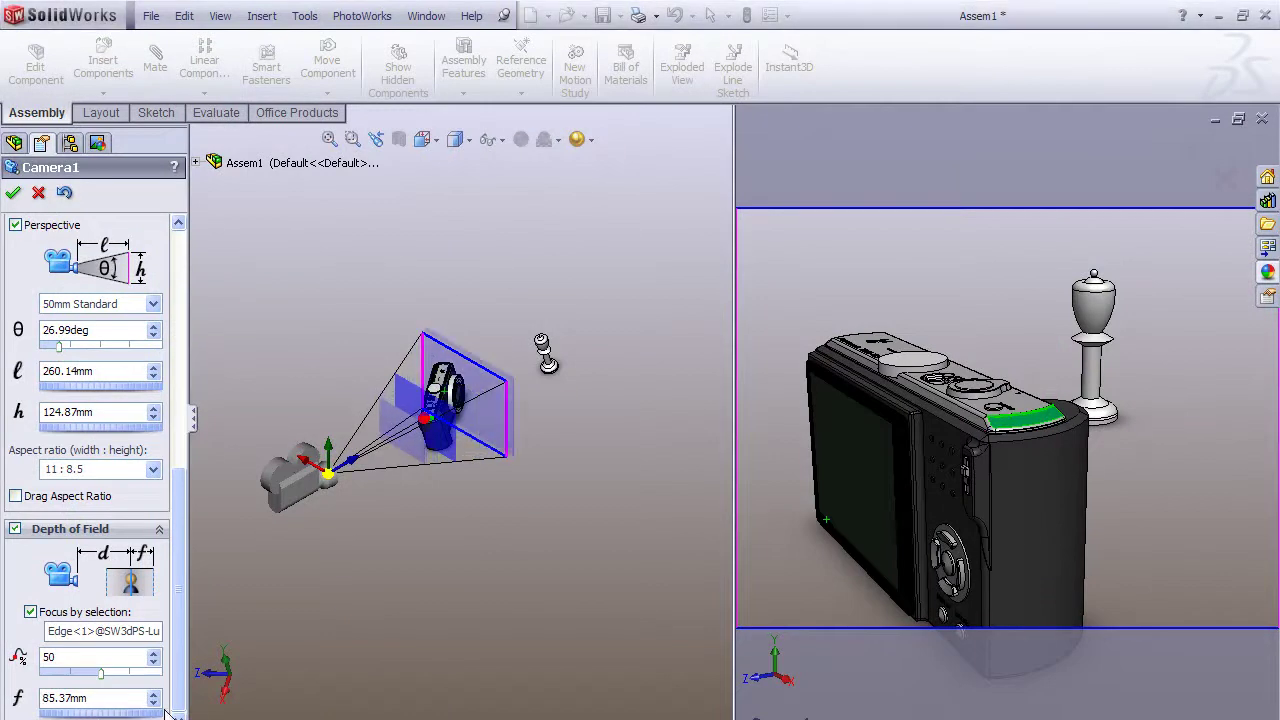
pyautogui.moveTo(168, 712); pyautogui.dragTo(330, 714)
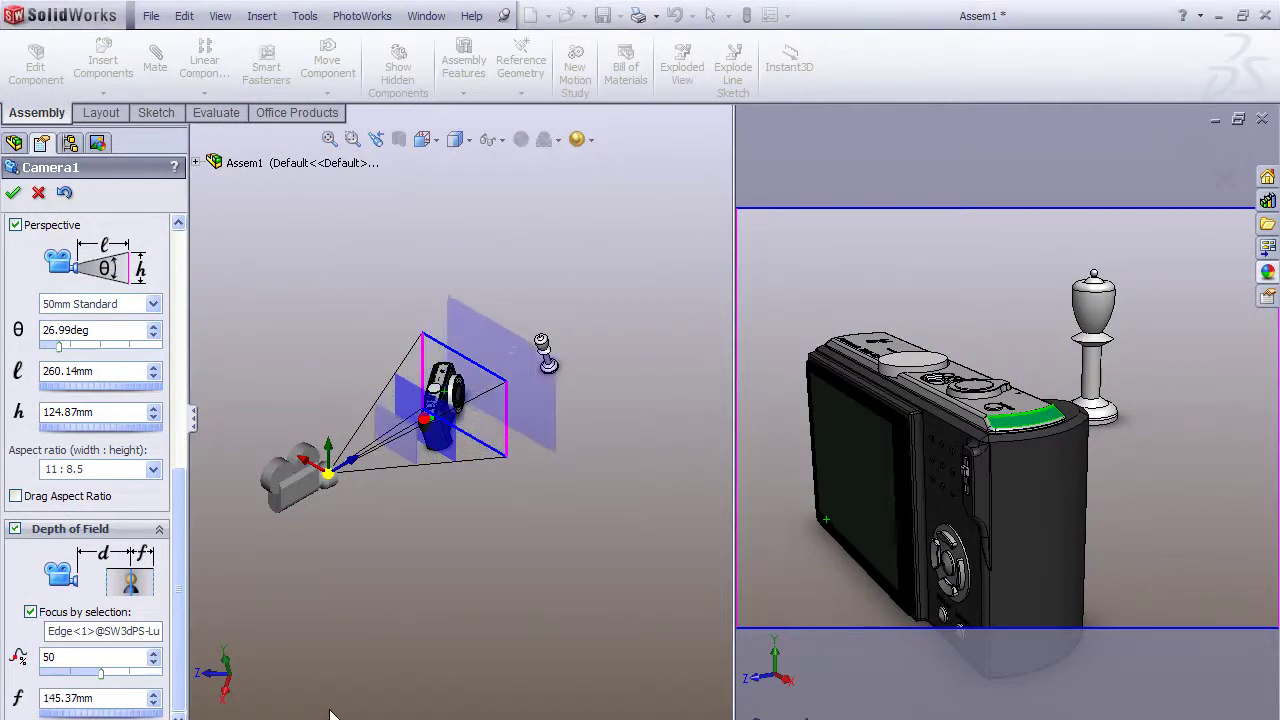
pyautogui.click(133, 716)
pyautogui.click(133, 716)
pyautogui.click(133, 716)
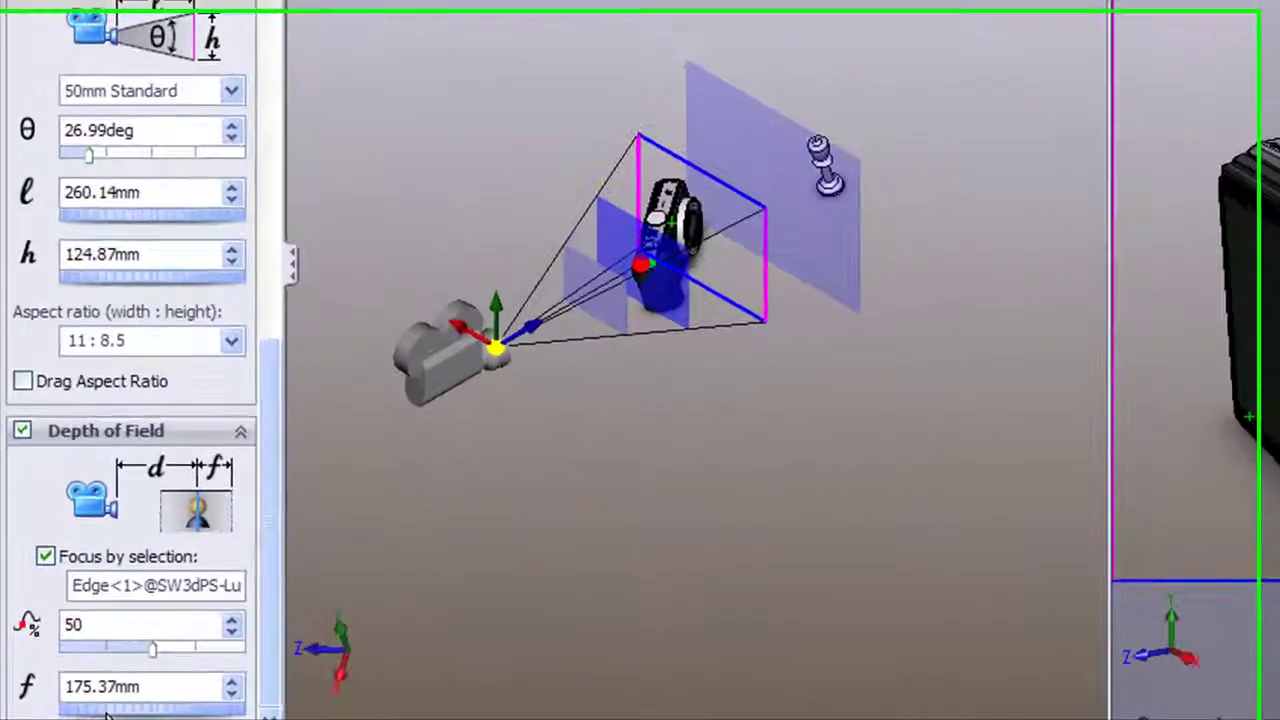
pyautogui.click(102, 713)
pyautogui.click(102, 713)
pyautogui.click(100, 714)
pyautogui.click(100, 714)
pyautogui.click(100, 714)
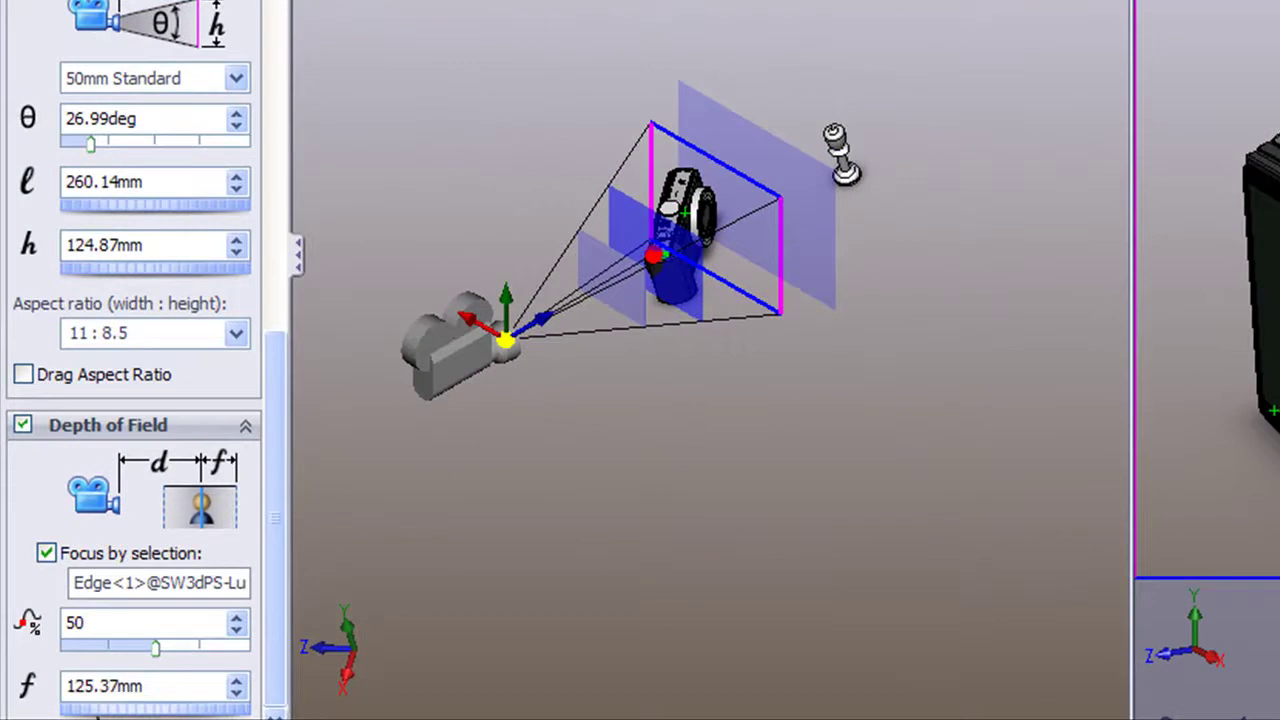
# - Reduce Camera1's depth-of-field distance f to 95.37 mm and below, narrowing the focus zone around the edge-based focus plane
pyautogui.click(98, 714)
pyautogui.click(98, 714)
pyautogui.click(98, 714)
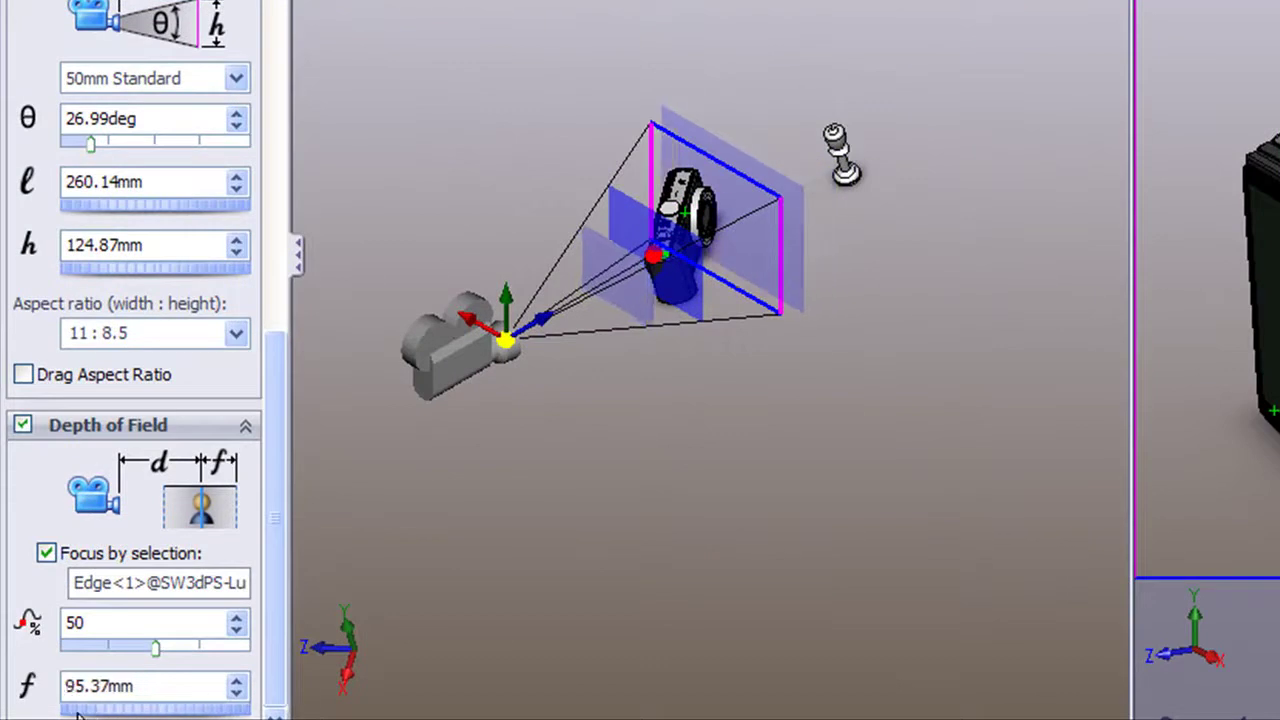
pyautogui.click(62, 712)
pyautogui.click(62, 712)
pyautogui.click(62, 712)
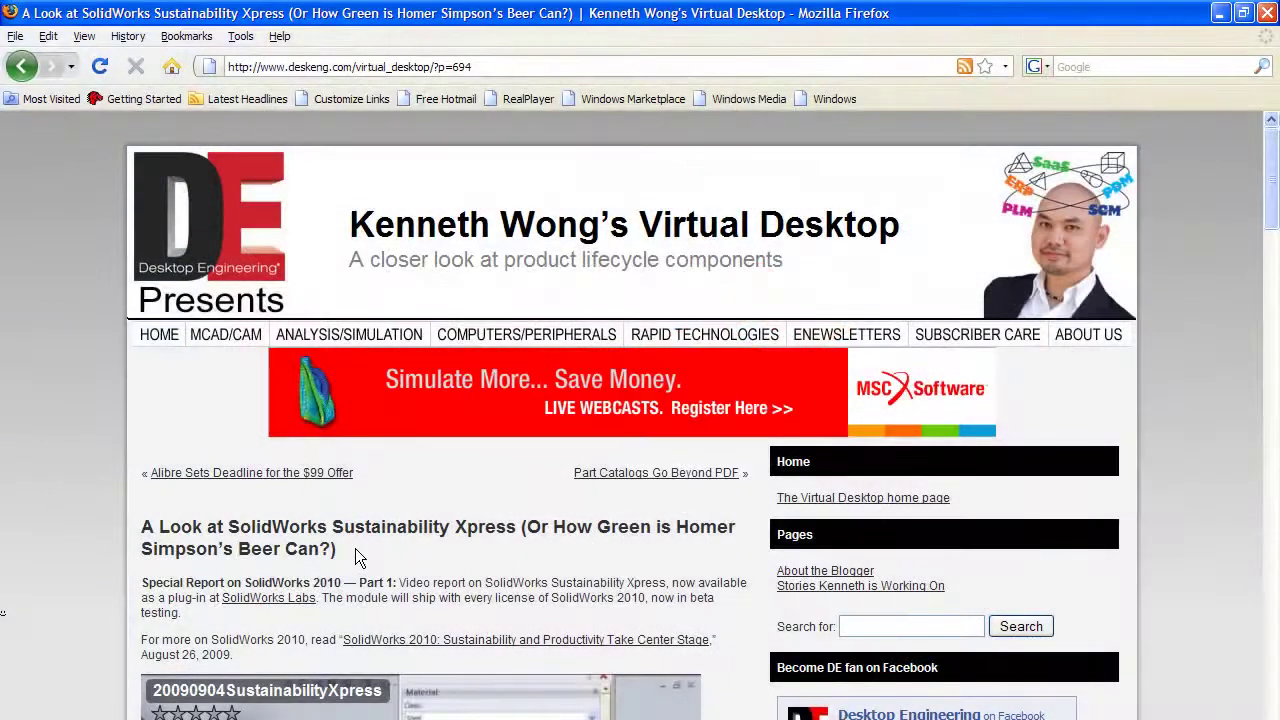
# - Switch to Firefox and look over the Virtual Desktop blog post about SolidWorks Sustainability Xpress, highlighting its title
pyautogui.moveTo(358, 558); pyautogui.dragTo(126, 530)
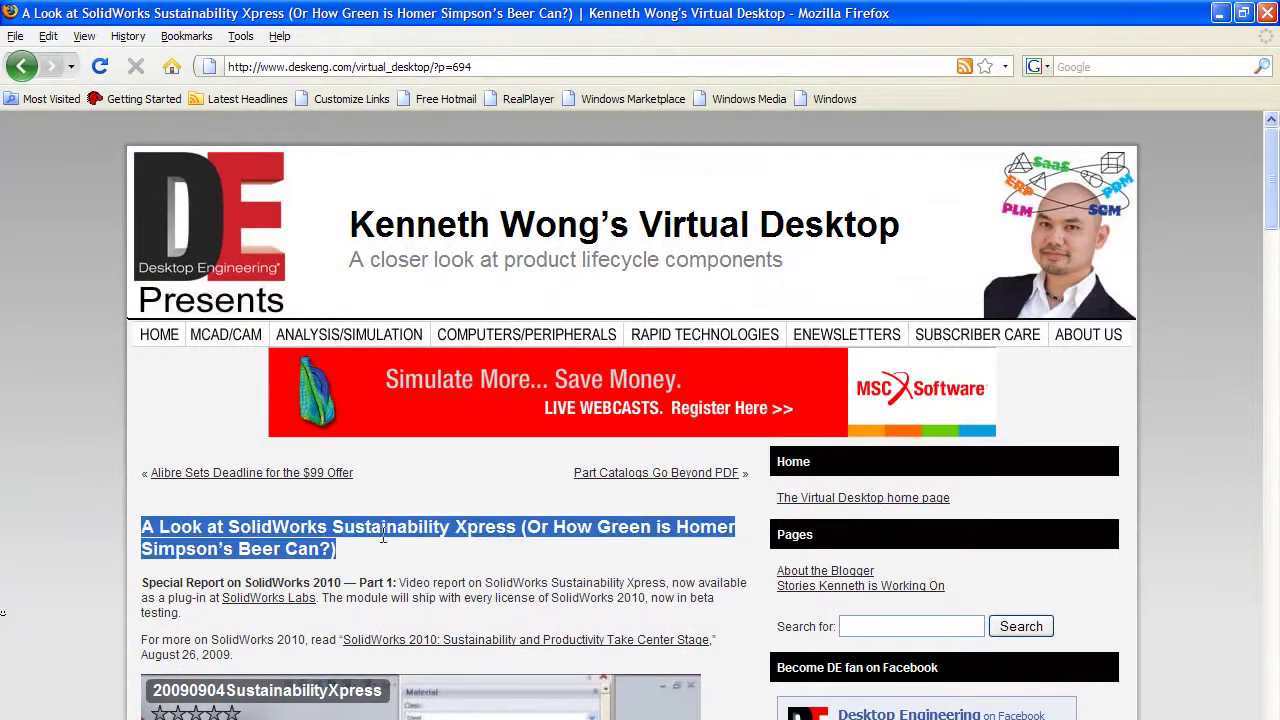
pyautogui.click(412, 555)
pyautogui.scroll(-1, 417, 550)
pyautogui.scroll(-2, 418, 551)
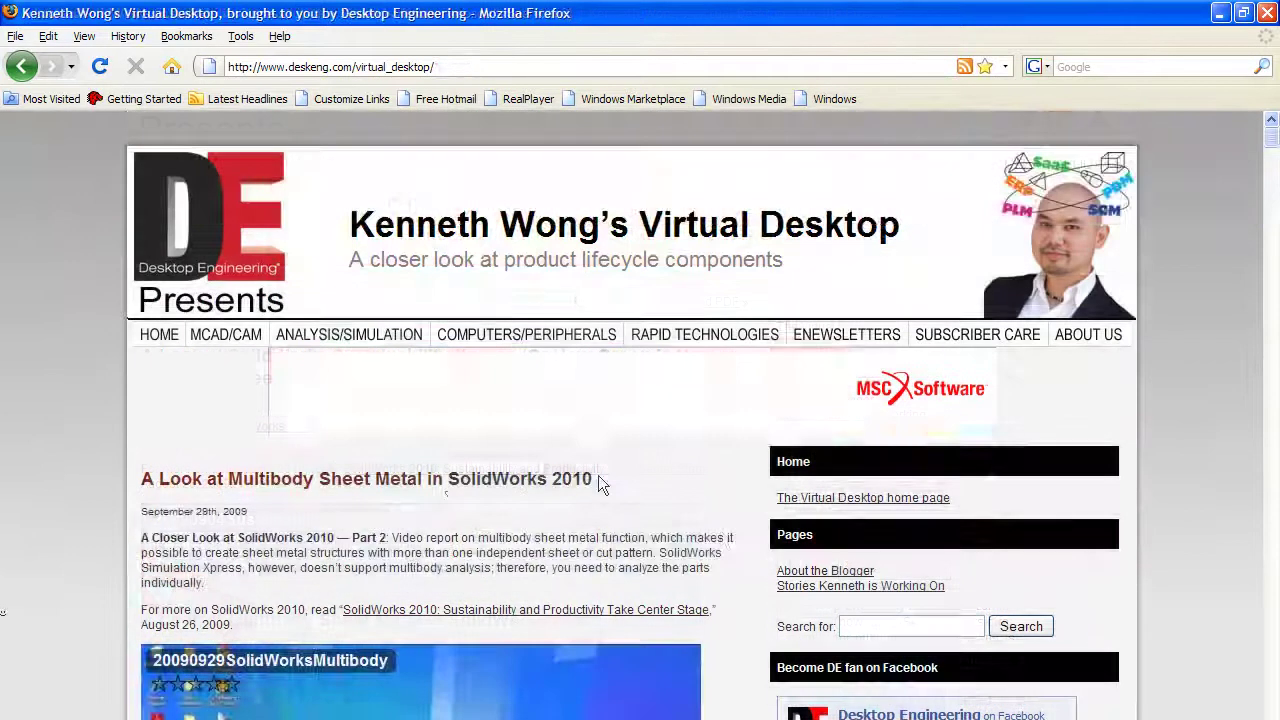
# - Look over the blog posts on multibody sheet metal and Design Study in SolidWorks 2010, highlighting the multibody post's title
pyautogui.moveTo(598, 476); pyautogui.dragTo(145, 477)
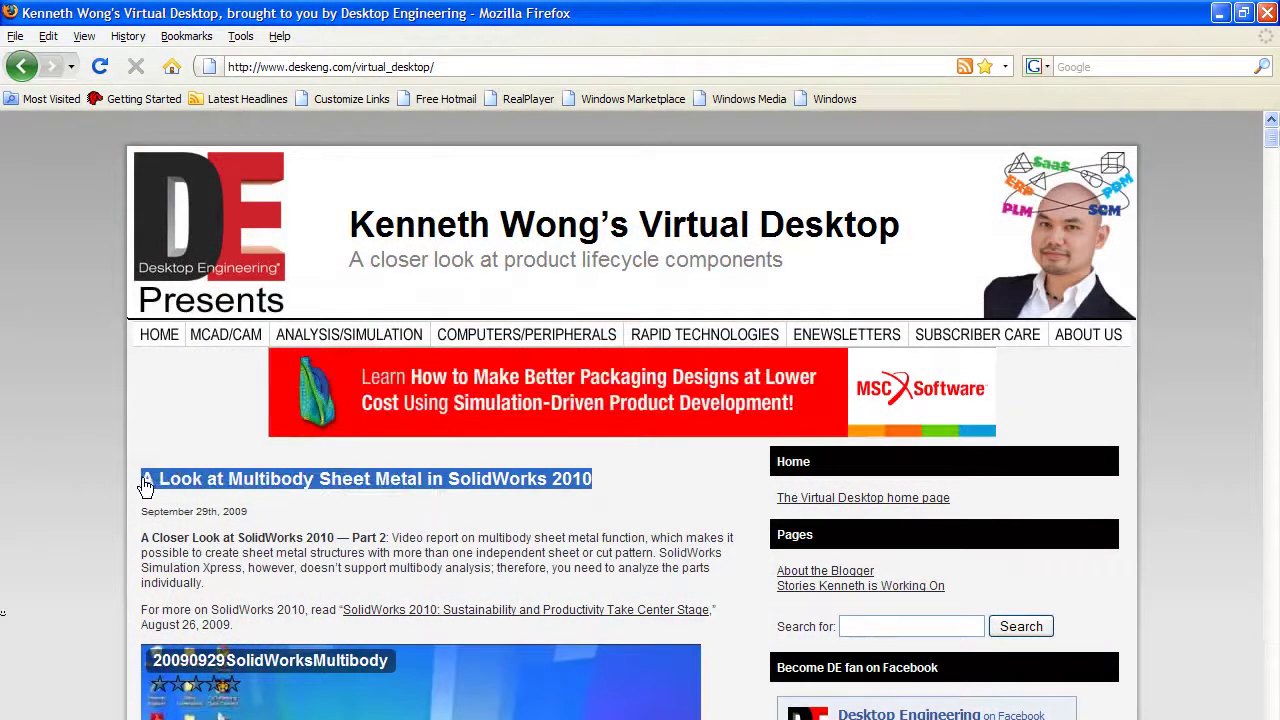
pyautogui.click(689, 529)
pyautogui.scroll(-3, 738, 538)
pyautogui.scroll(-1, 738, 540)
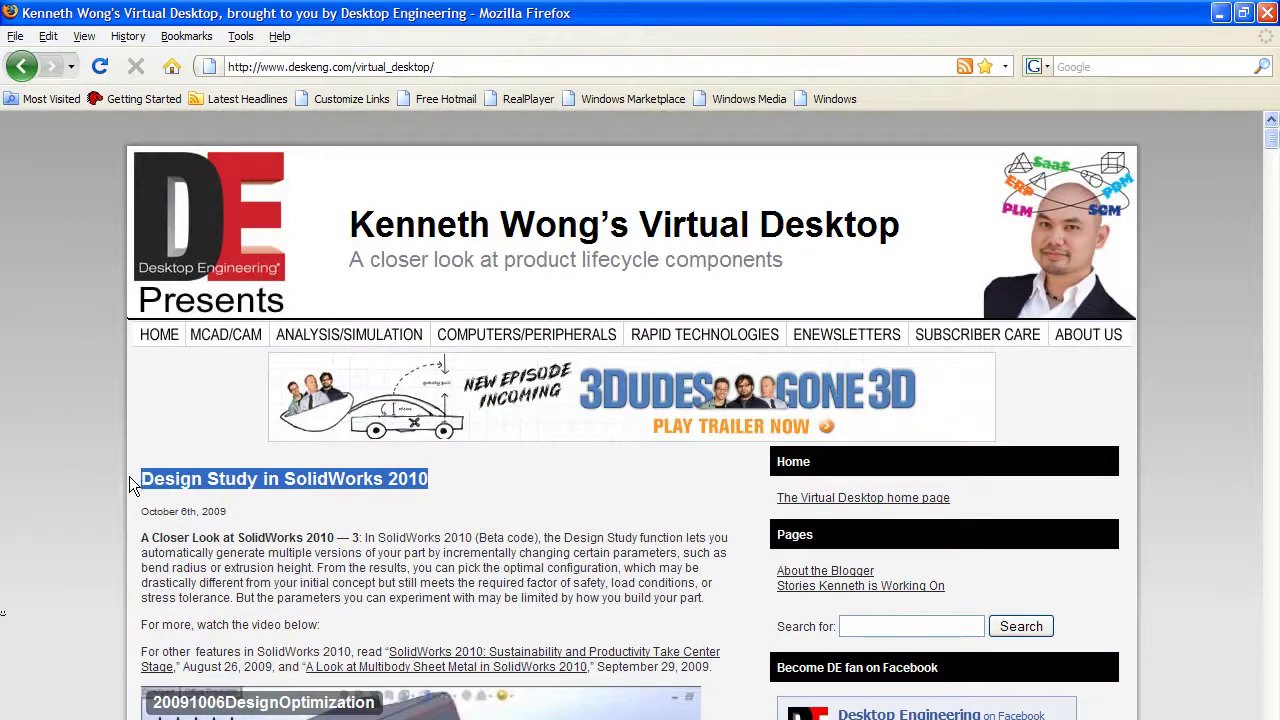
pyautogui.click(482, 487)
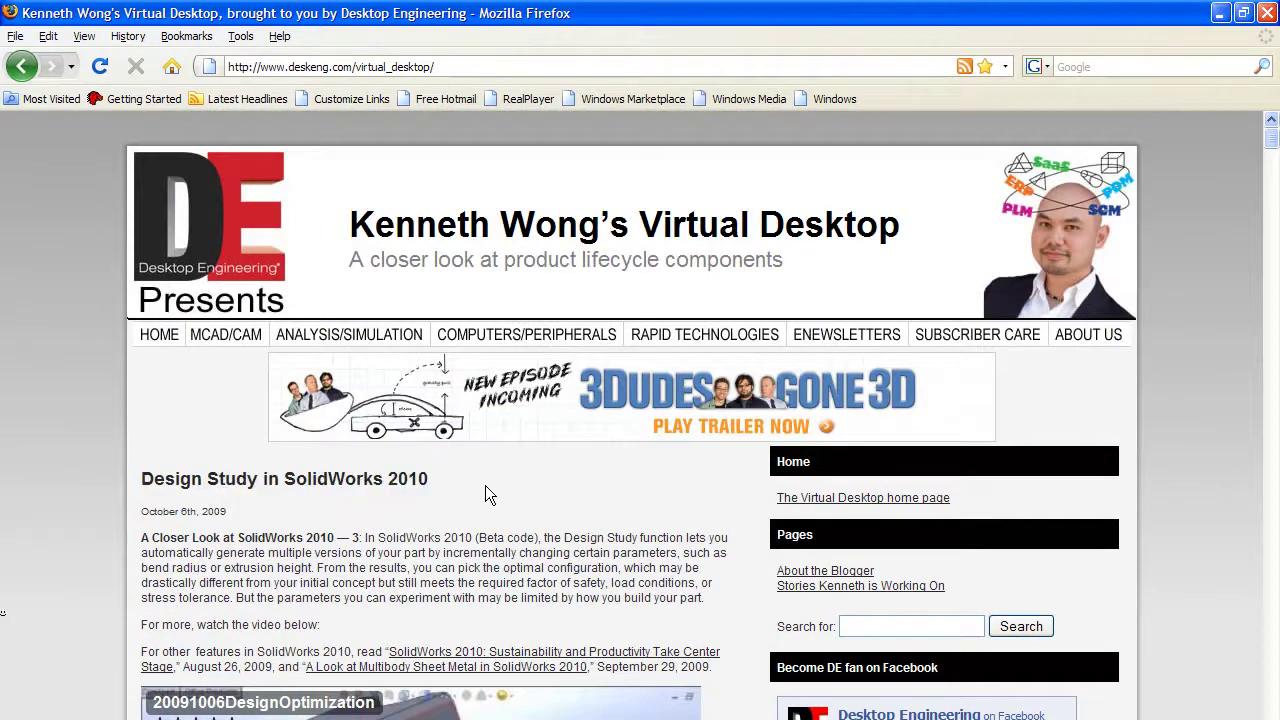
pyautogui.scroll(-4, 485, 490)
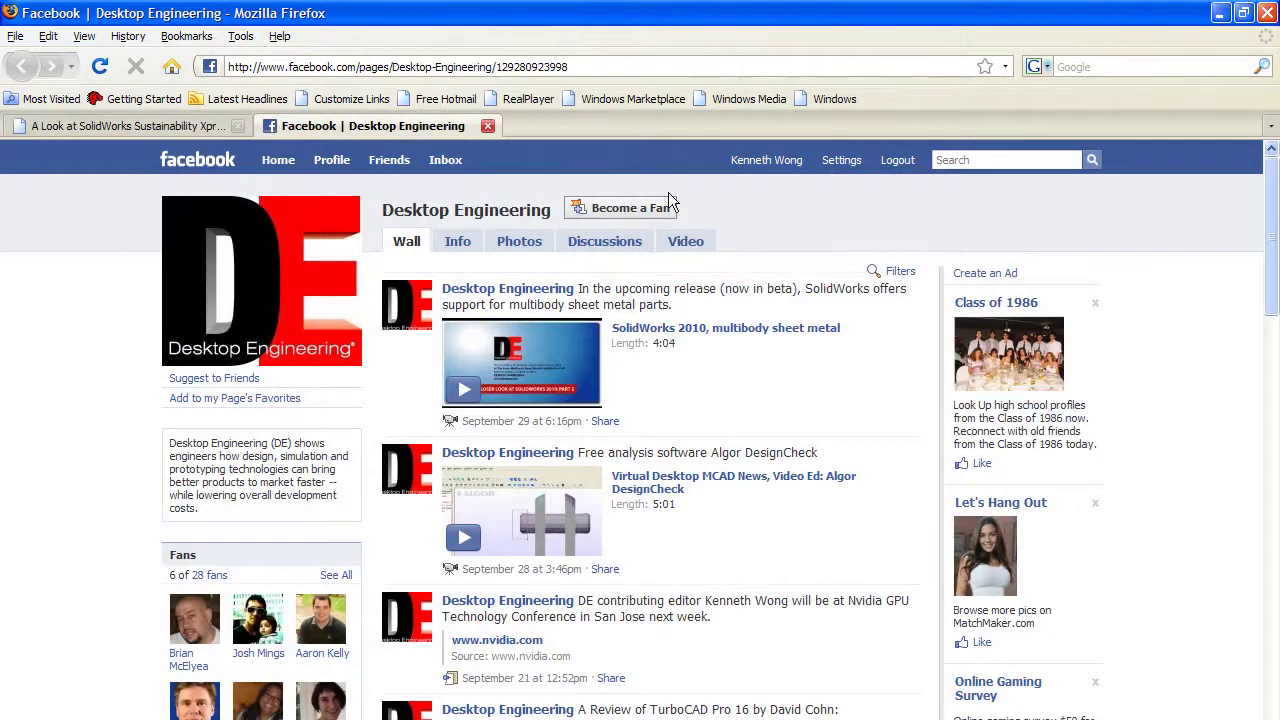
# - Show the videos published on Desktop Engineering's Facebook page
pyautogui.click(686, 241)
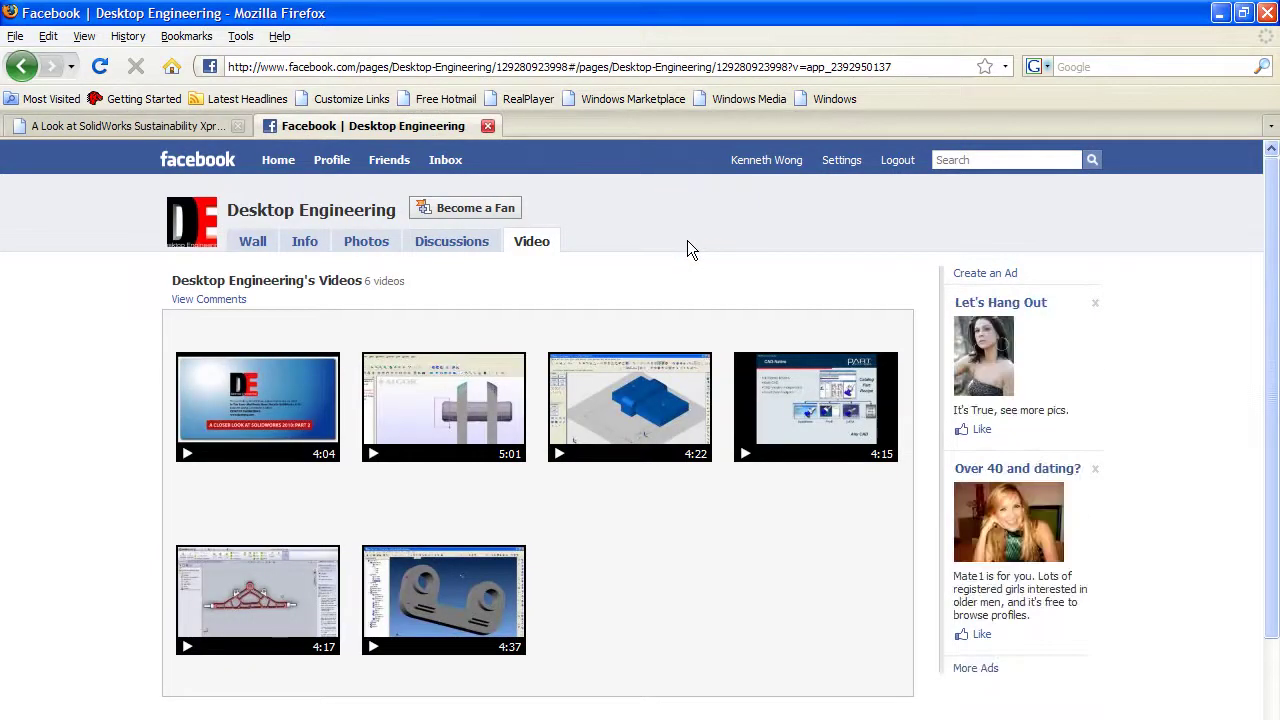